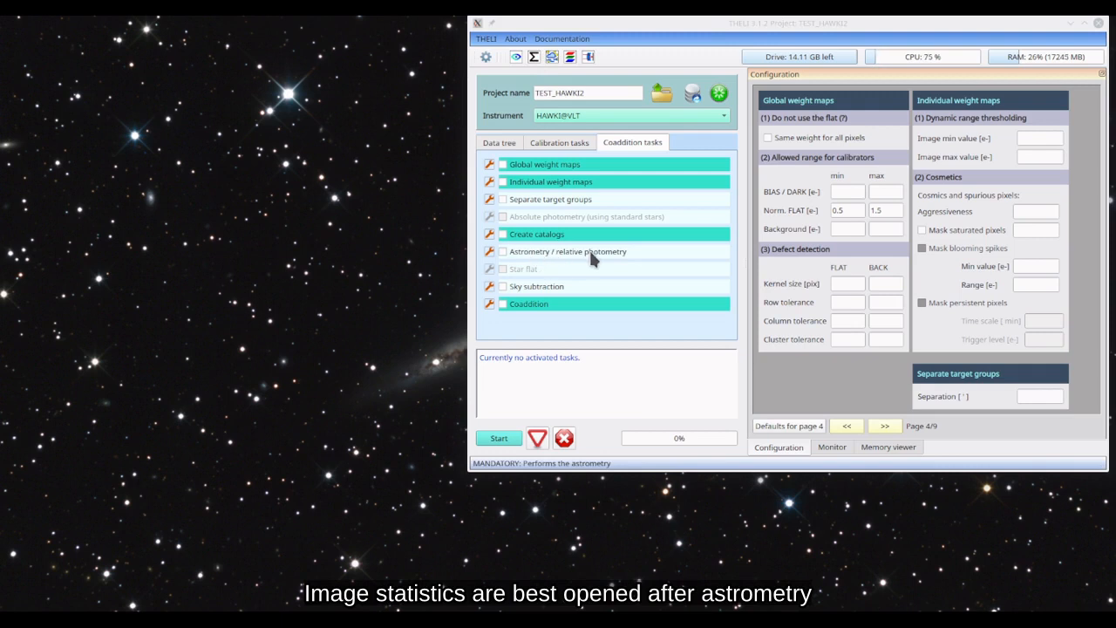
- Open the image statistics for the project's SCIENCE data
left_click(535, 57)
left_click_drag(538, 112, 582, 38)
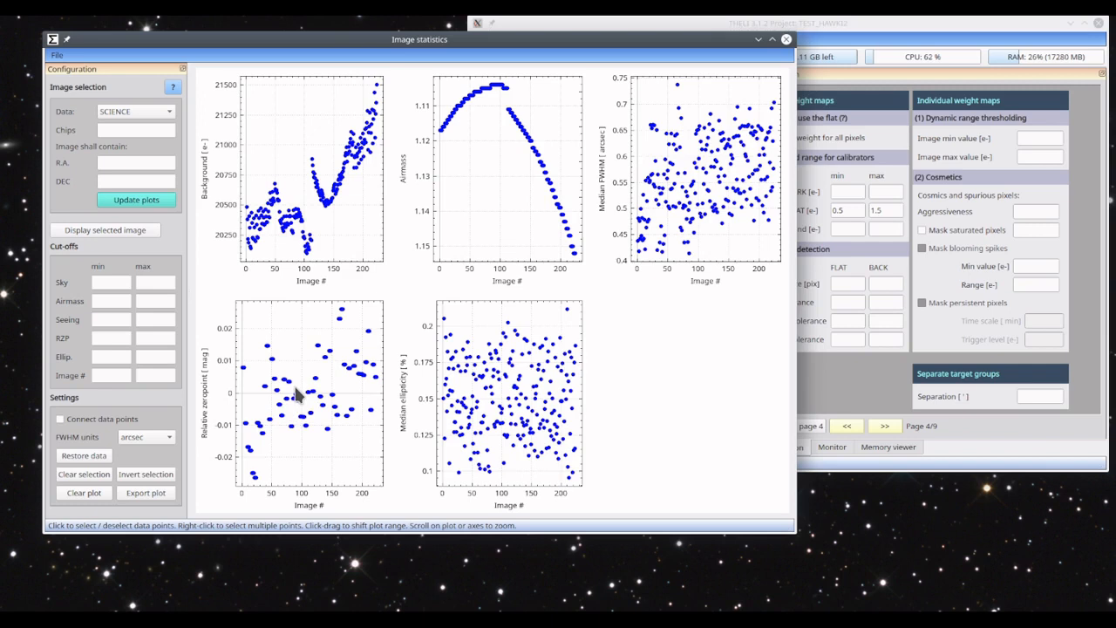
- Explore the Airmass plot by shifting its range and zooming both axes in and out
mouse_move(496, 146)
left_mouse_down()
mouse_move(498, 208)
mouse_move(498, 139)
mouse_move(499, 159)
mouse_move(510, 148)
left_mouse_up()
mouse_move(420, 164)
left_mouse_down()
mouse_move(419, 219)
mouse_move(417, 174)
left_mouse_up()
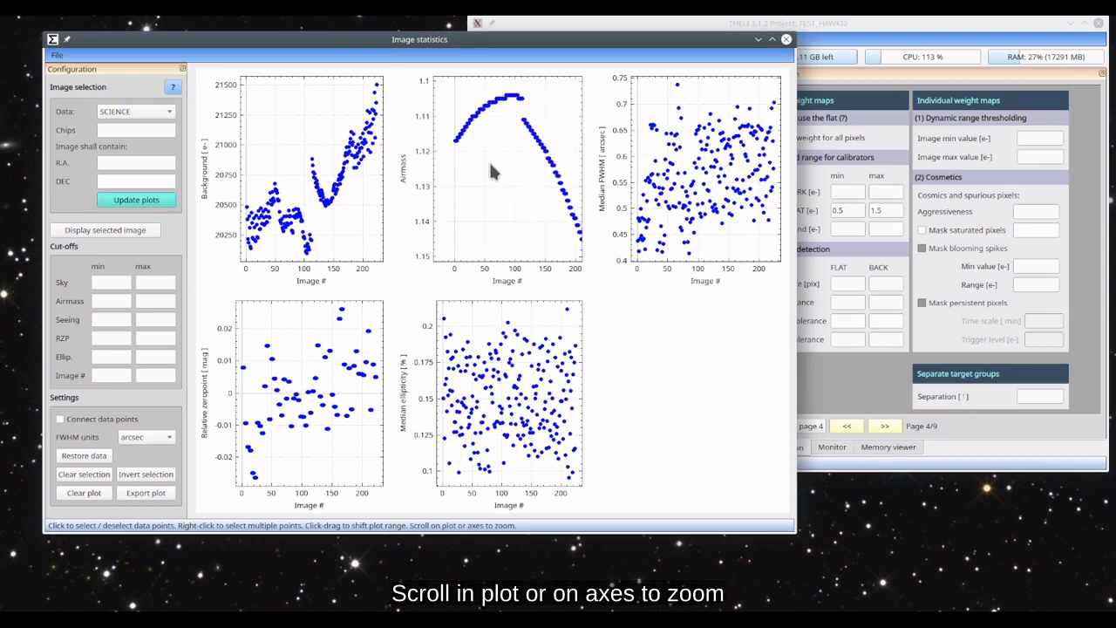
scroll(508, 166, "up", 2)
scroll(510, 168, "down", 3)
scroll(510, 167, "up", 2)
scroll(510, 168, "up", 1)
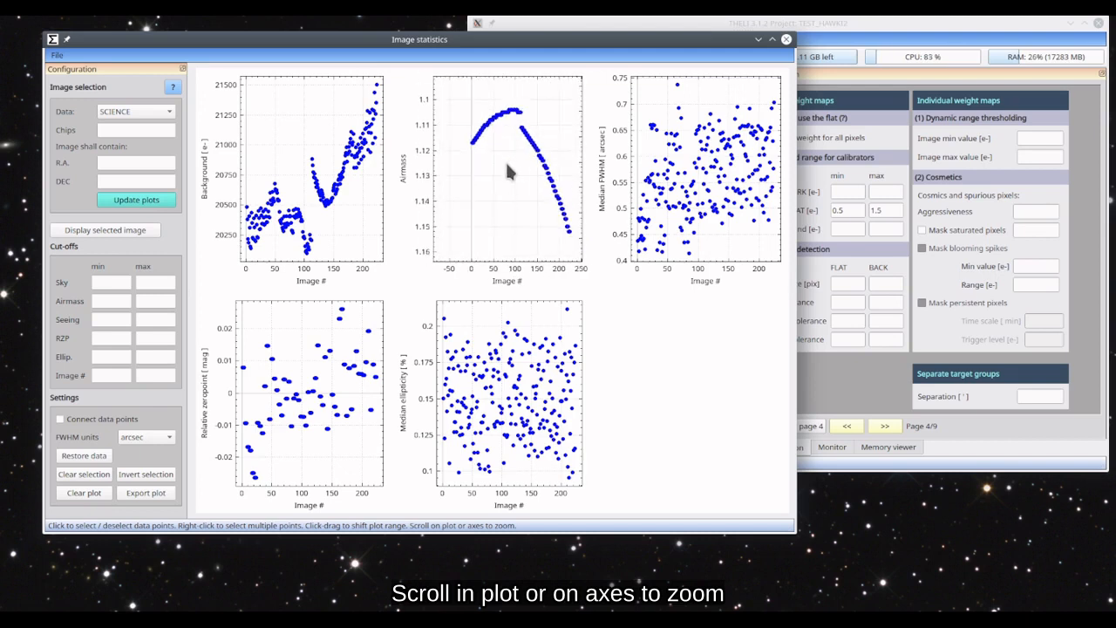
scroll(511, 168, "down", 2)
scroll(417, 164, "down", 2)
scroll(418, 170, "up", 2)
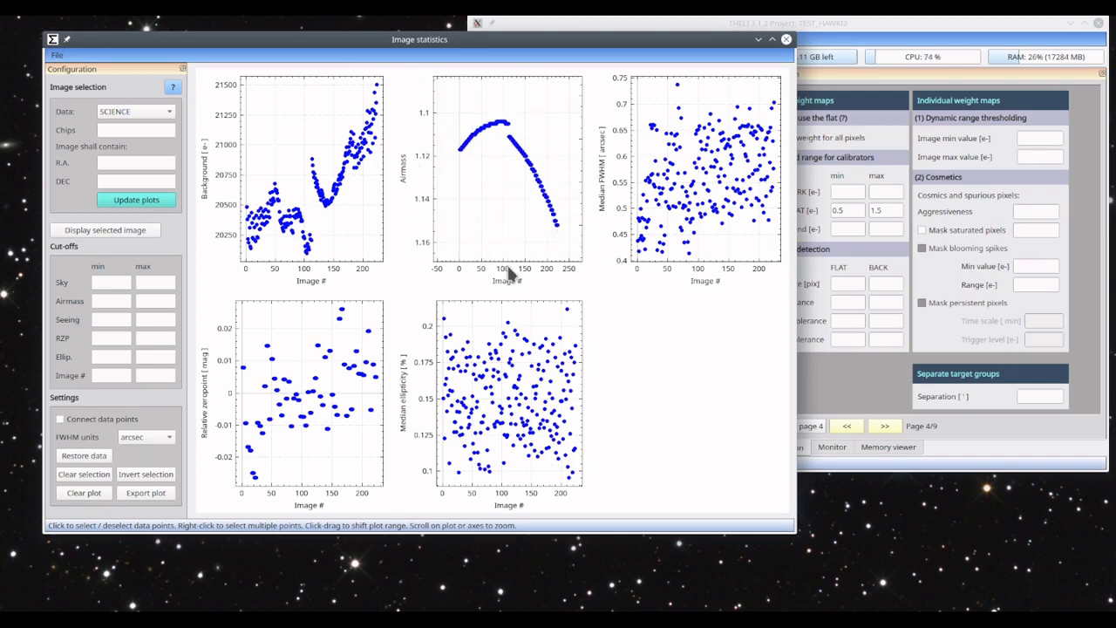
scroll(507, 273, "up", 2)
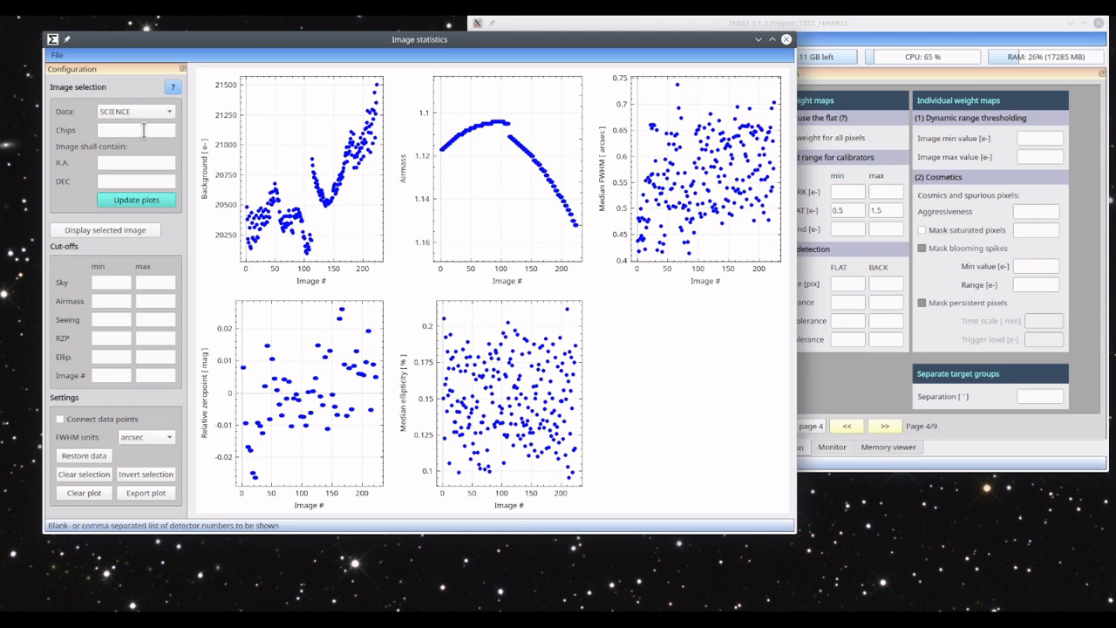
- Plot the SCIENCE image statistics for chip 1 alone, followed by chips 1 and 4 together
left_click(563, 22)
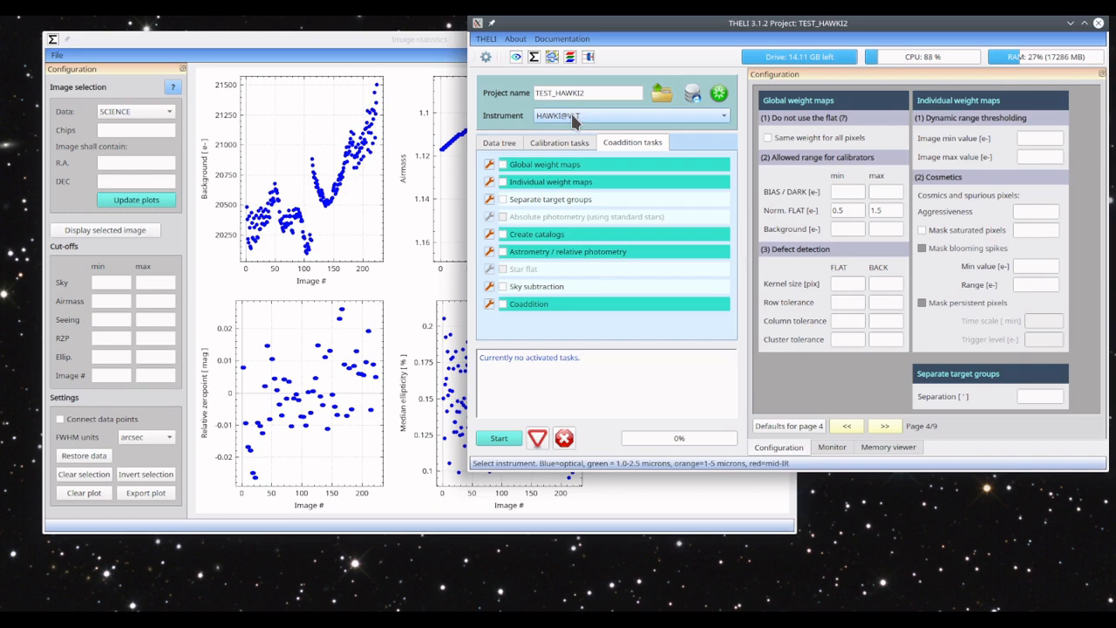
left_click(292, 42)
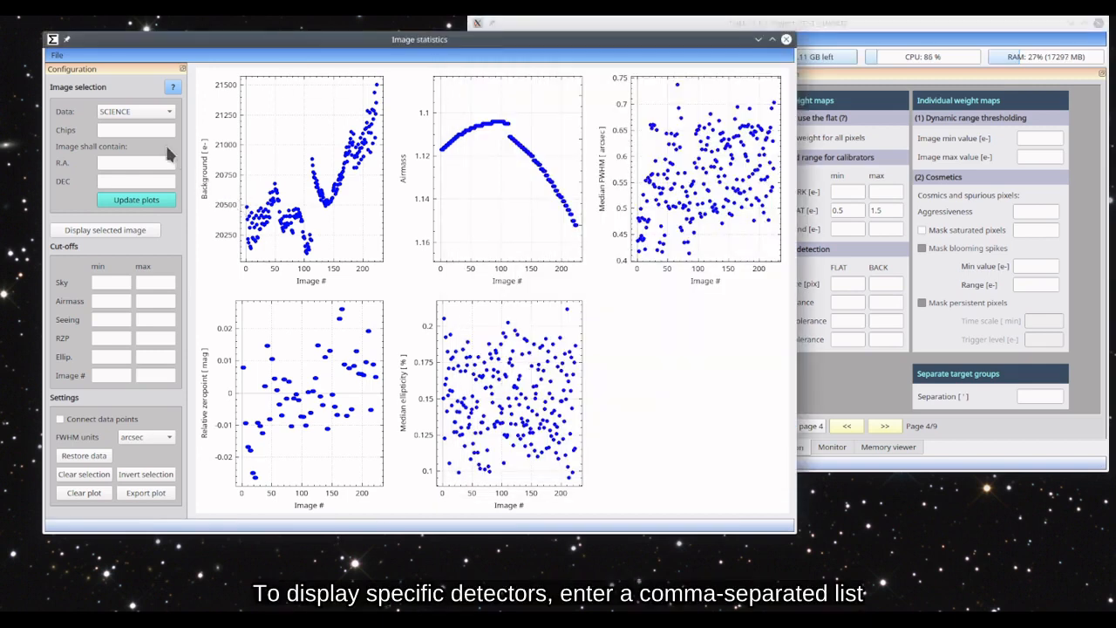
left_click(156, 129)
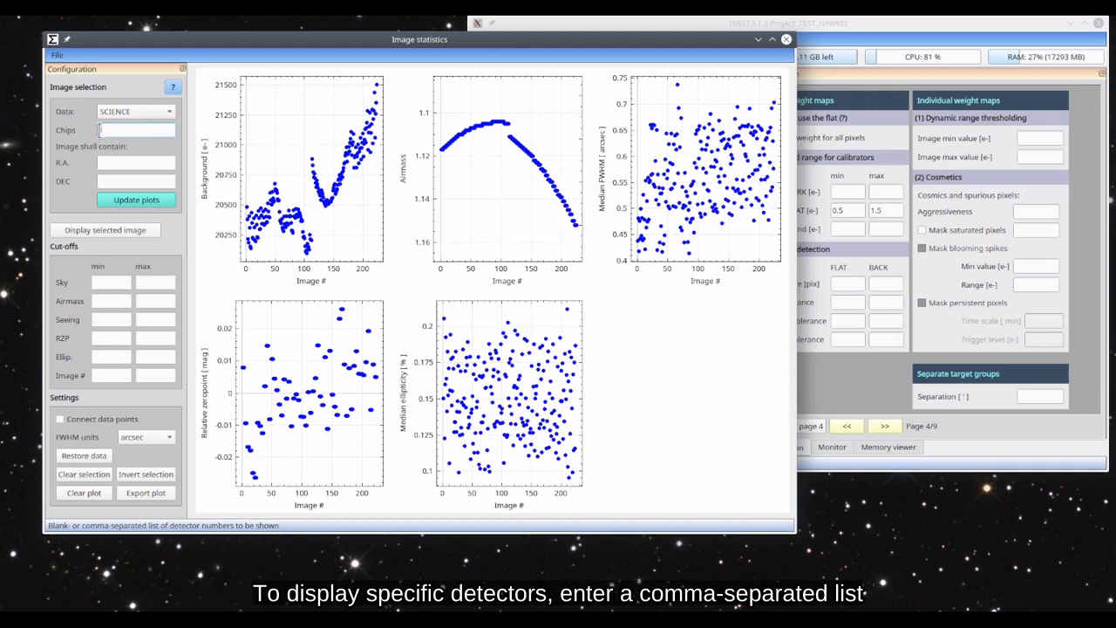
left_click(129, 199)
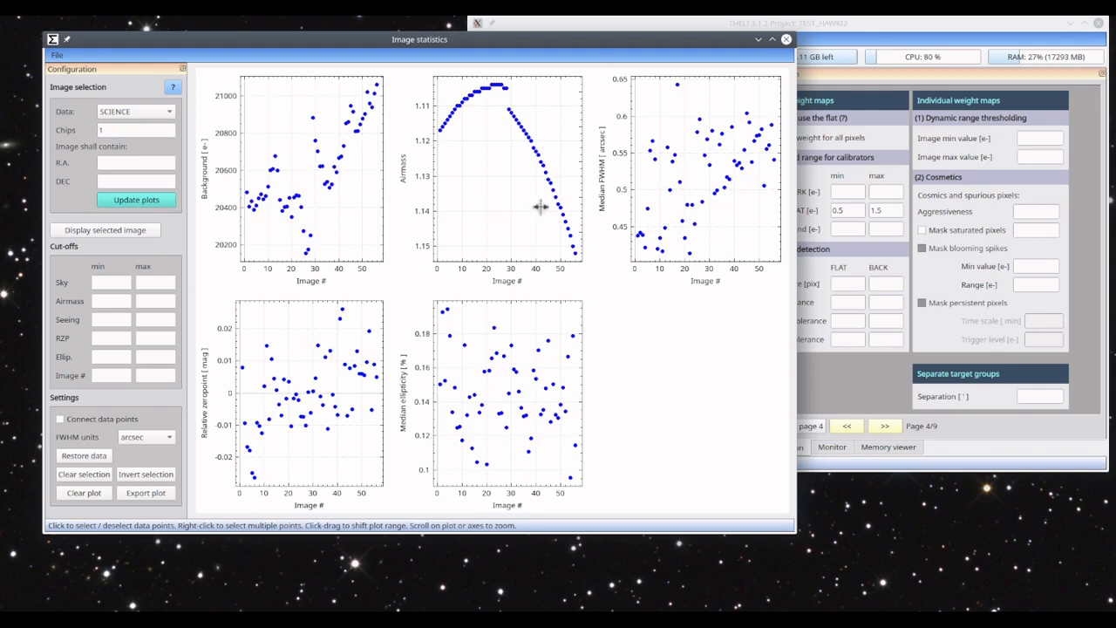
left_click(128, 128)
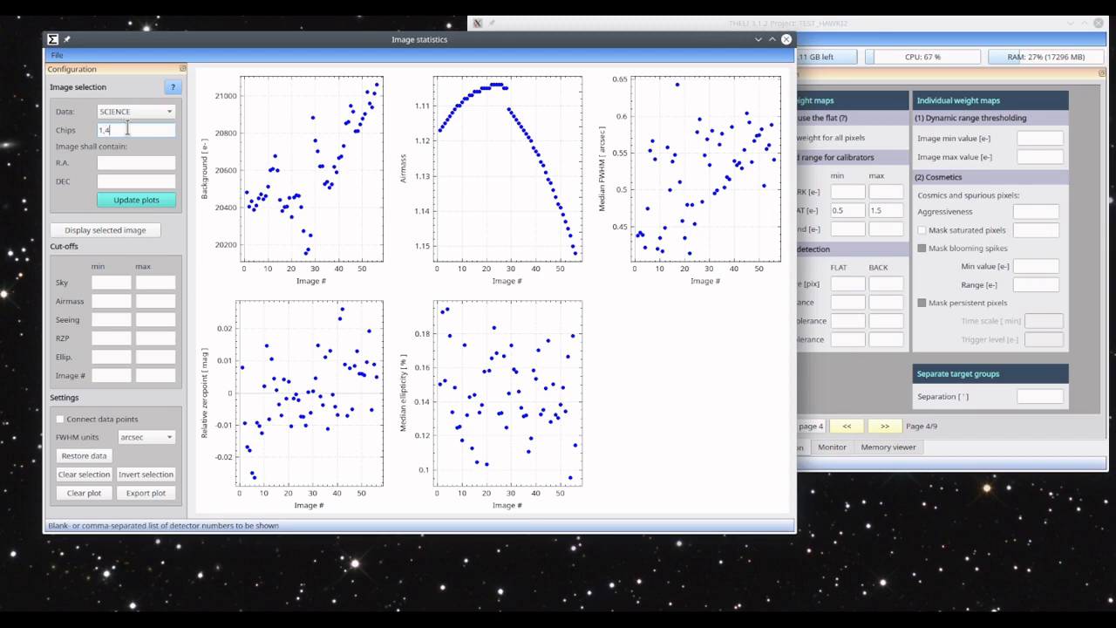
key("Return")
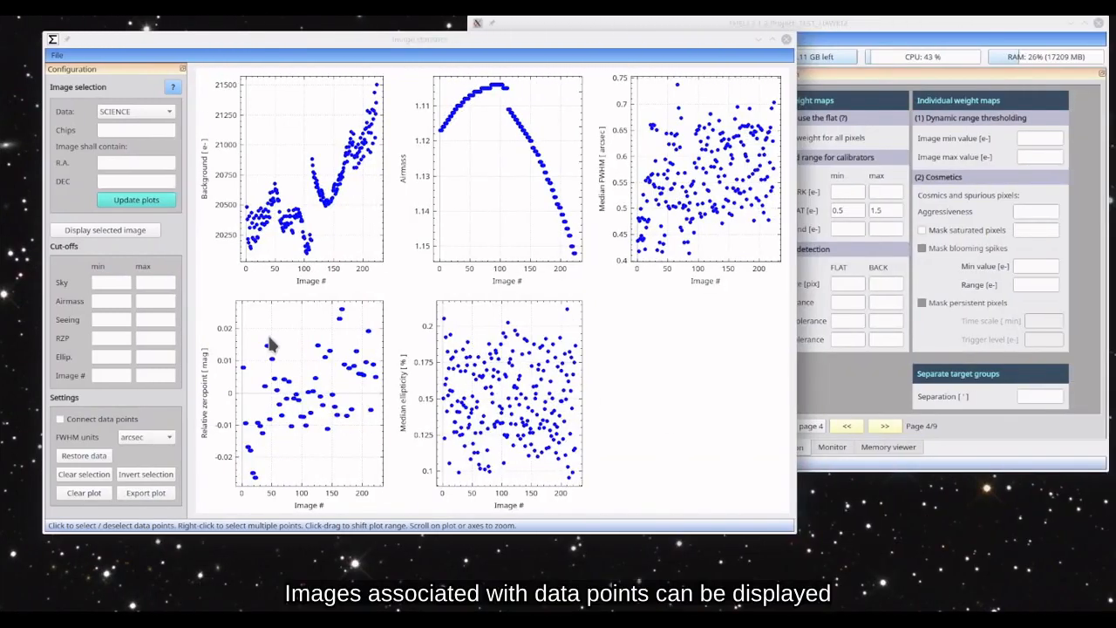
- Open the image viewer and display the image for the isolated high Background point just past image 100
left_click(106, 228)
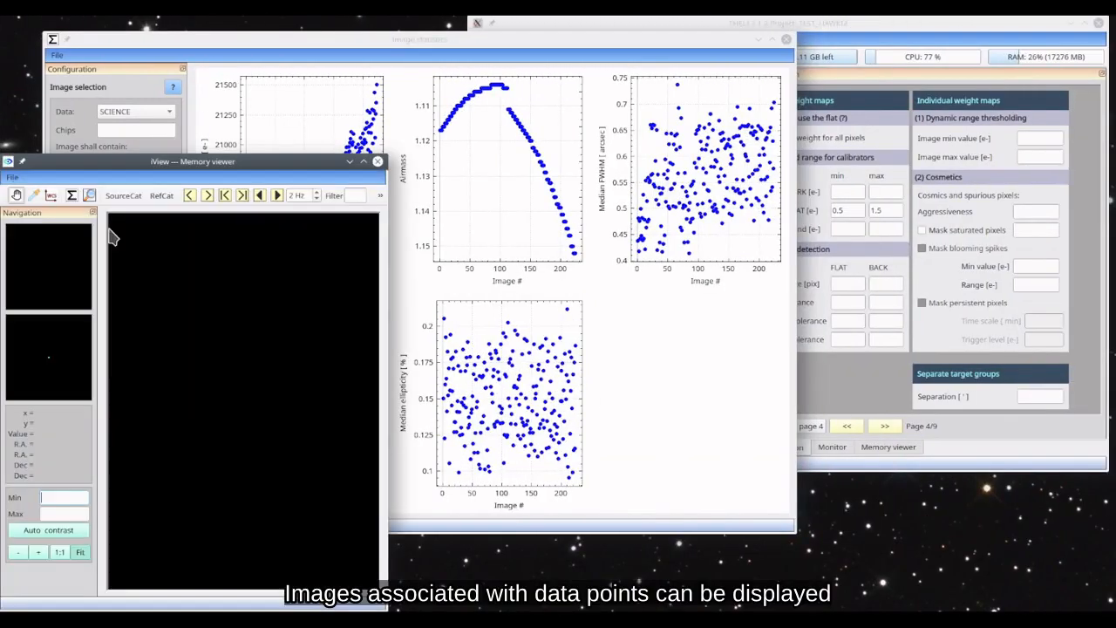
left_click_drag(398, 38, 595, 45)
left_click(507, 166)
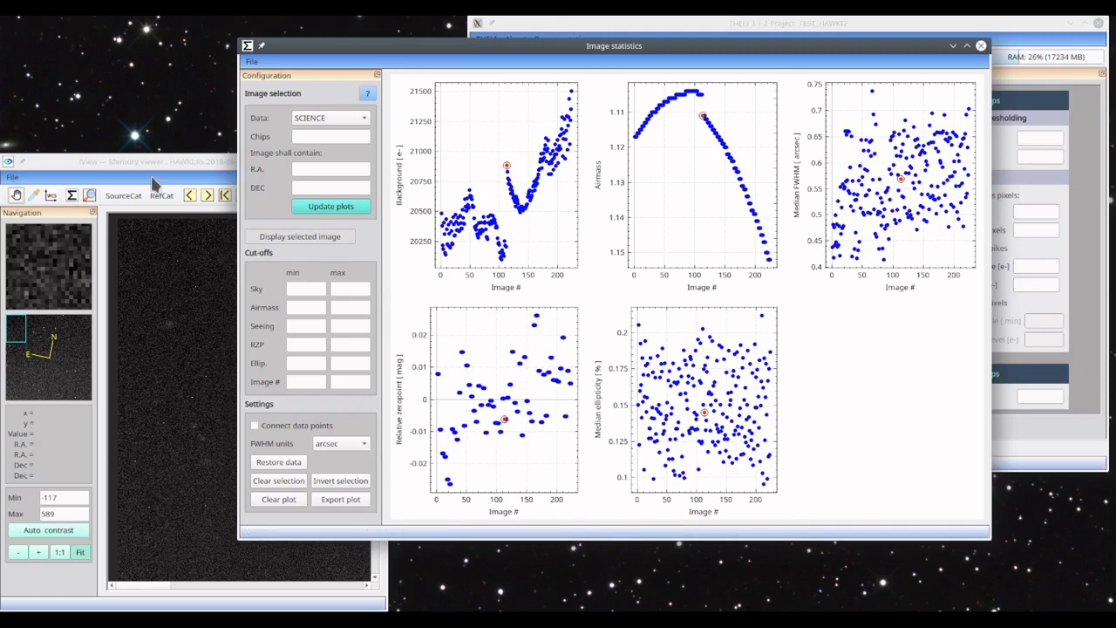
- Arrange the image viewer beside the statistics window and enlarge it to fit the whole detector image
left_click_drag(137, 162, 152, 44)
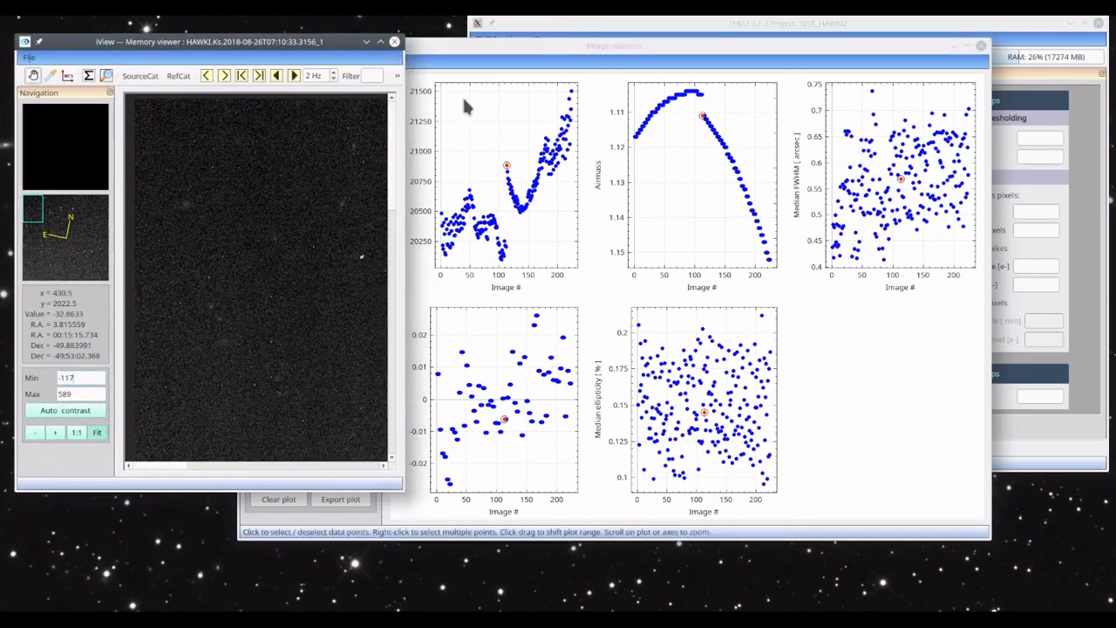
left_click_drag(487, 48, 645, 37)
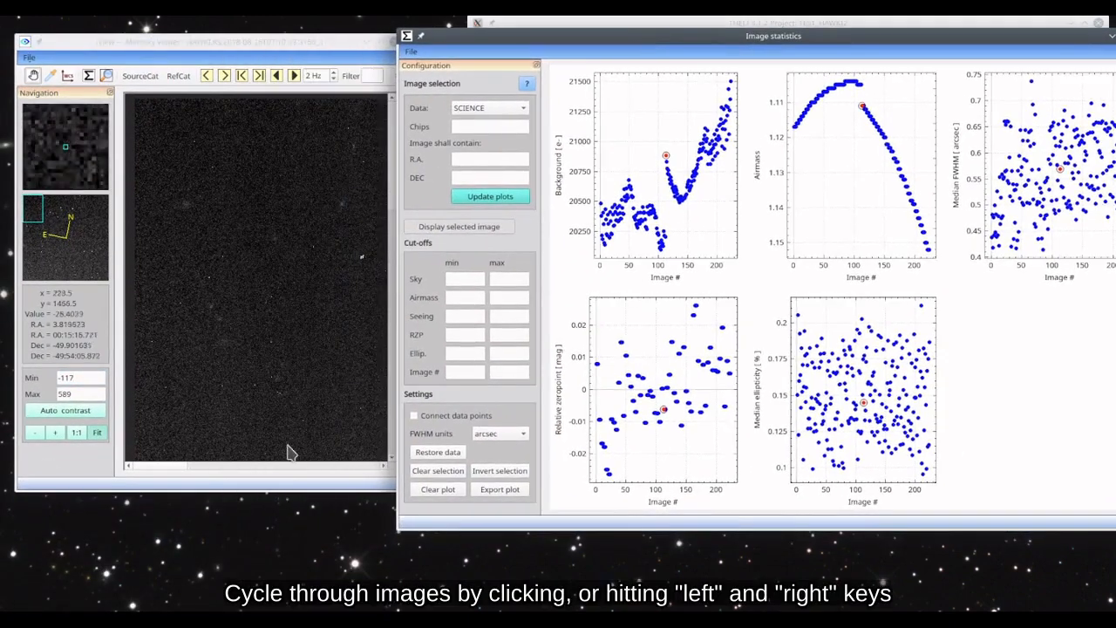
left_click(384, 487)
left_click_drag(399, 489, 518, 609)
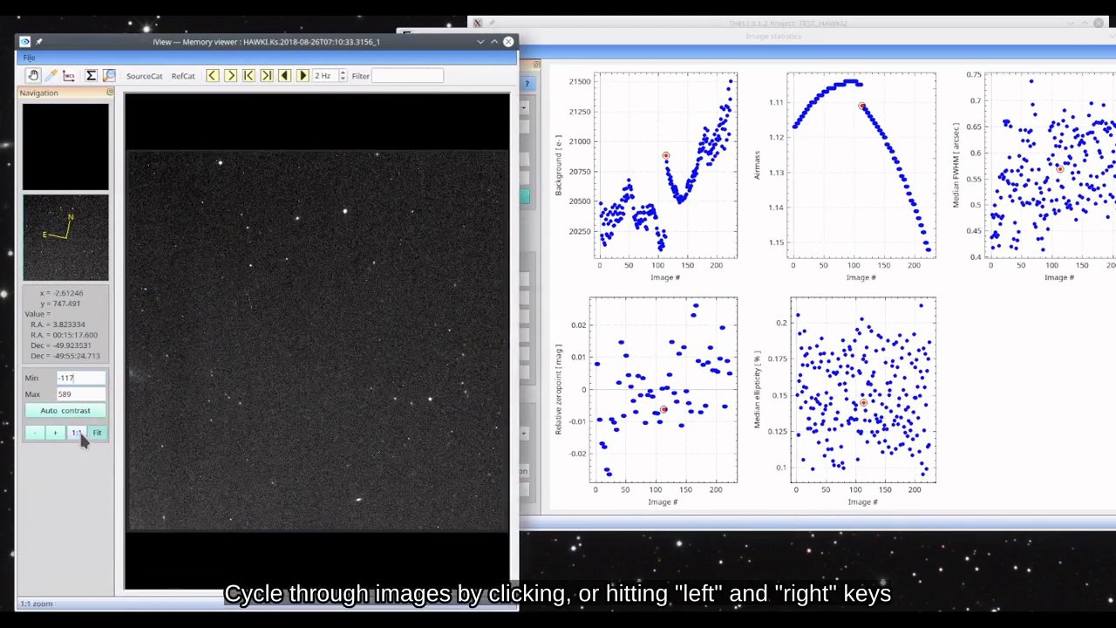
left_click_drag(767, 44, 842, 60)
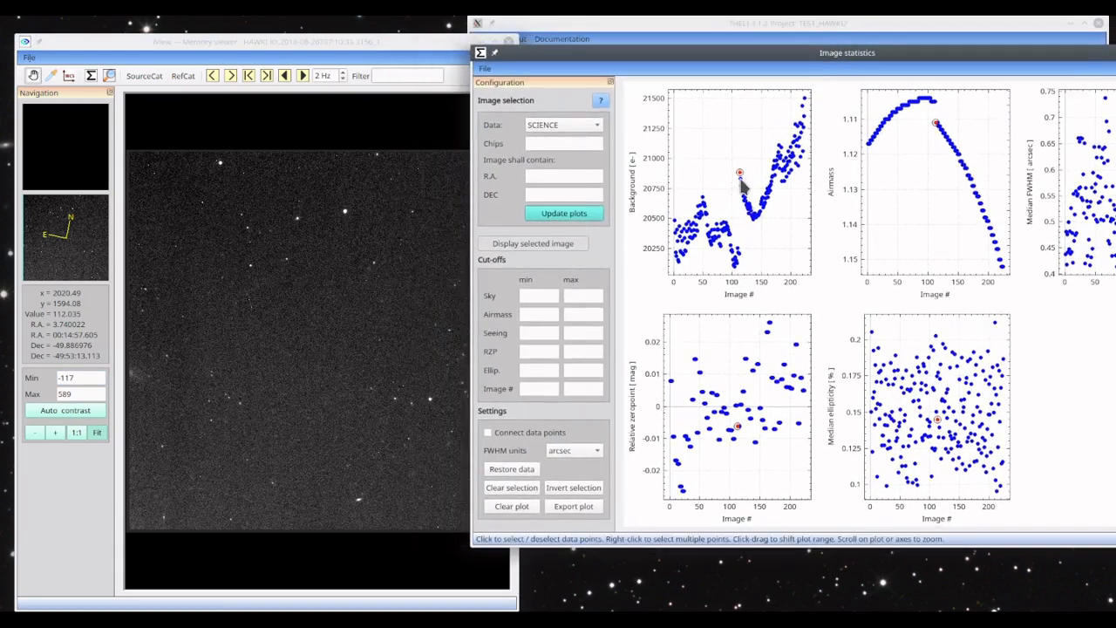
- Display the images for the next points down the Background curve, just past image 100
left_click(741, 183)
left_click(742, 189)
left_click(743, 198)
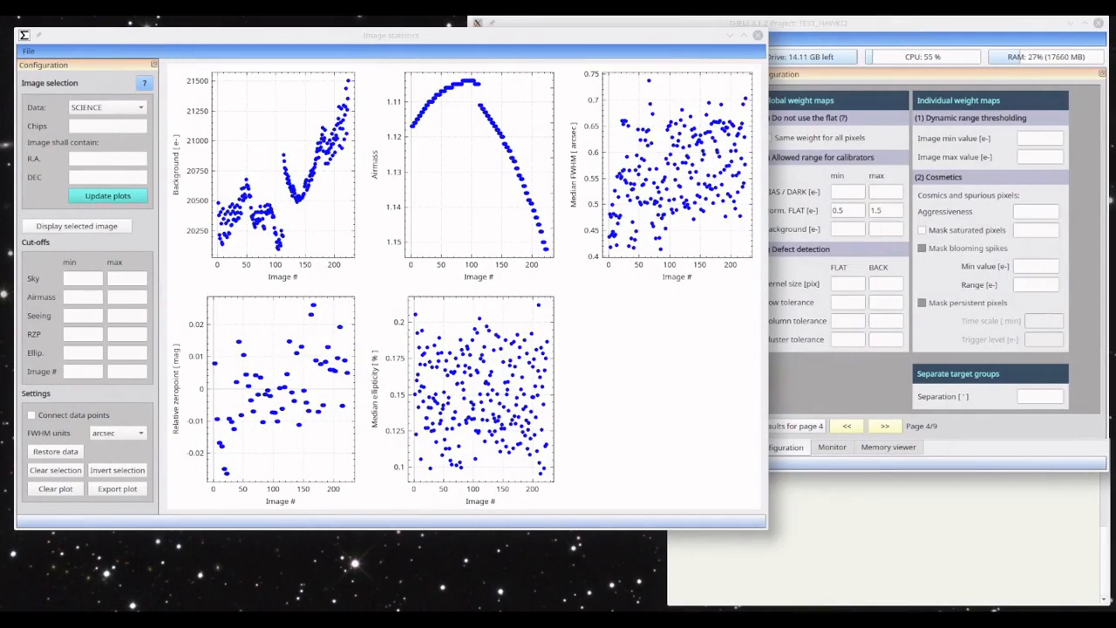
- Select the run of images at the high-airmass end of the Airmass plot, from about 1.145 upward, and deactivate them
left_click(455, 40)
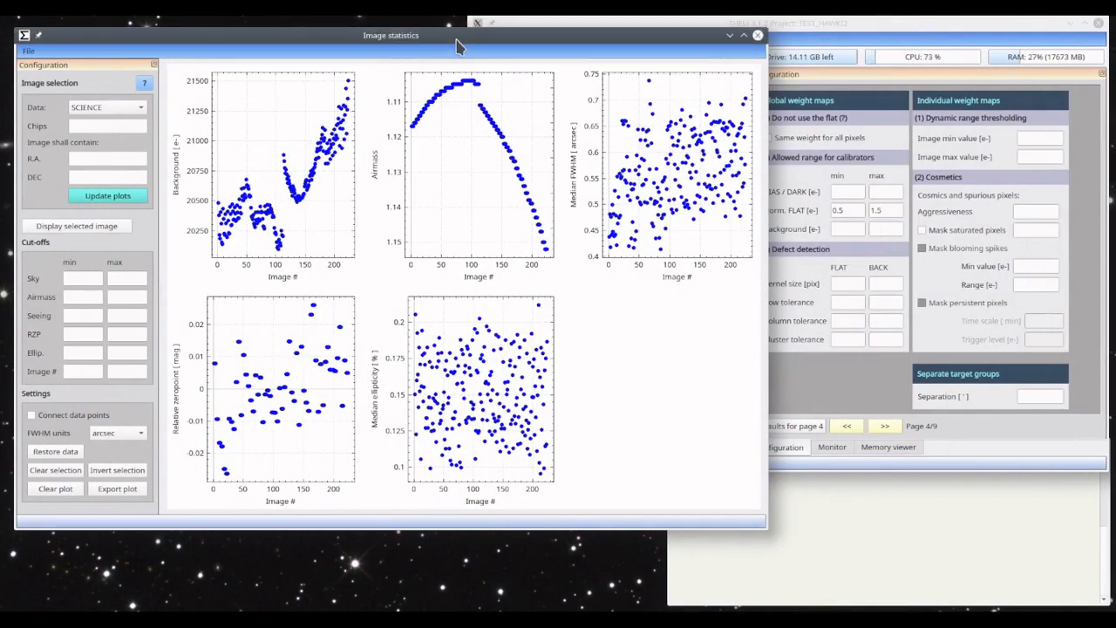
scroll(511, 222, "up", 5)
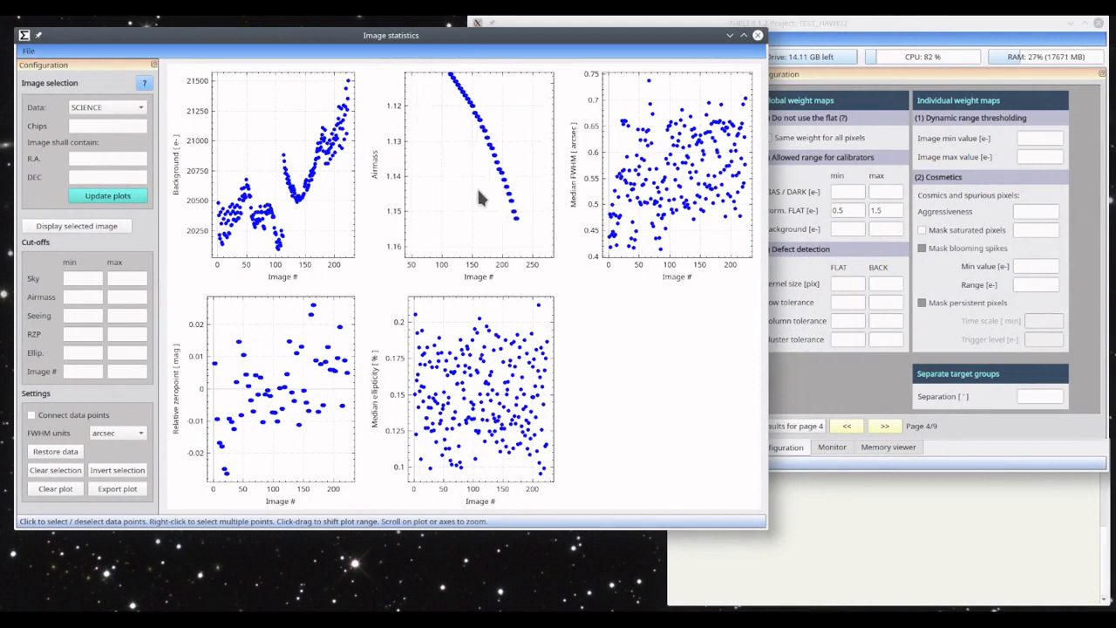
scroll(474, 184, "up", 4)
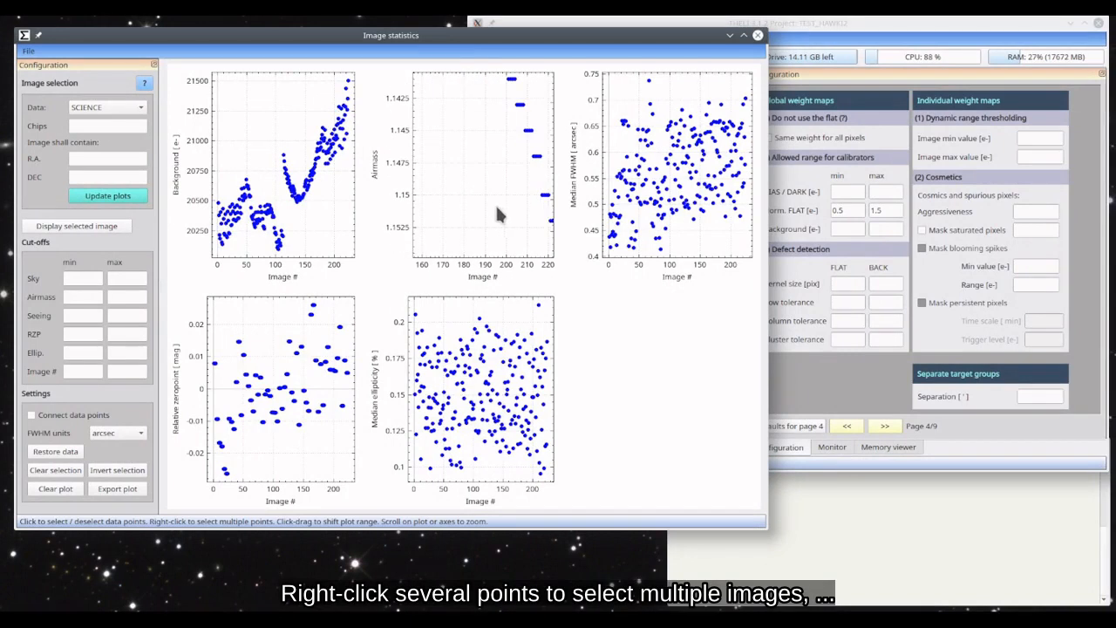
left_click_drag(498, 205, 438, 211)
right_click(497, 228)
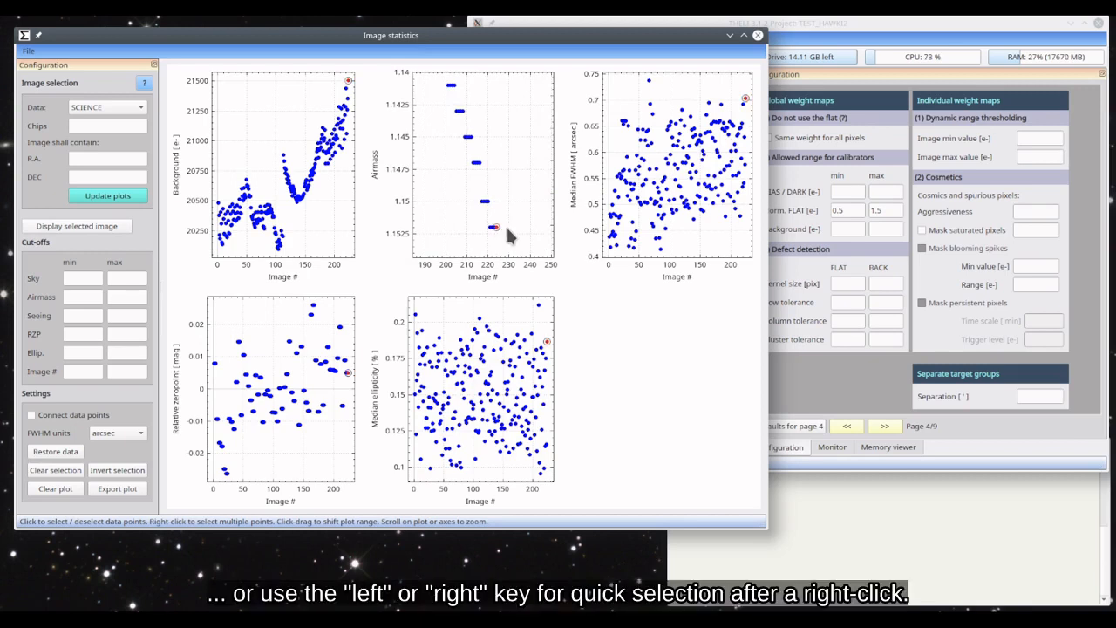
key("Left")
key("Left")
key("Left")
key("Left")
key("Left")
key("Left")
key("Left")
key("Left")
key("Left")
key("Left")
key("Left")
key("Left")
key("Left")
key("Left")
key("Left")
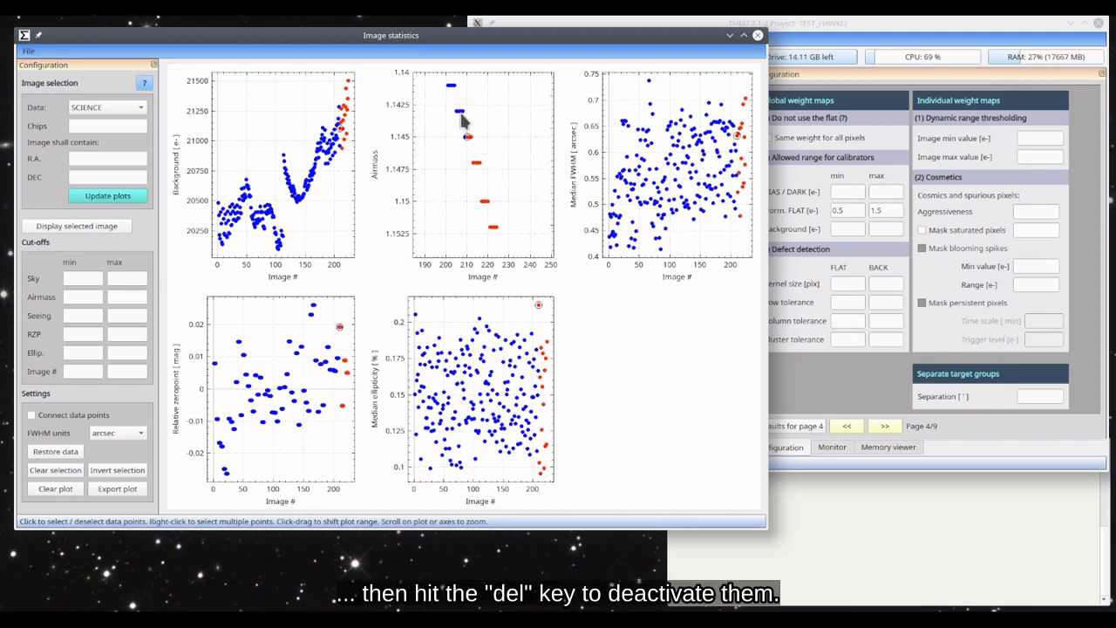
key("Left")
key("Left")
key("Left")
key("Left")
key("Left")
key("Left")
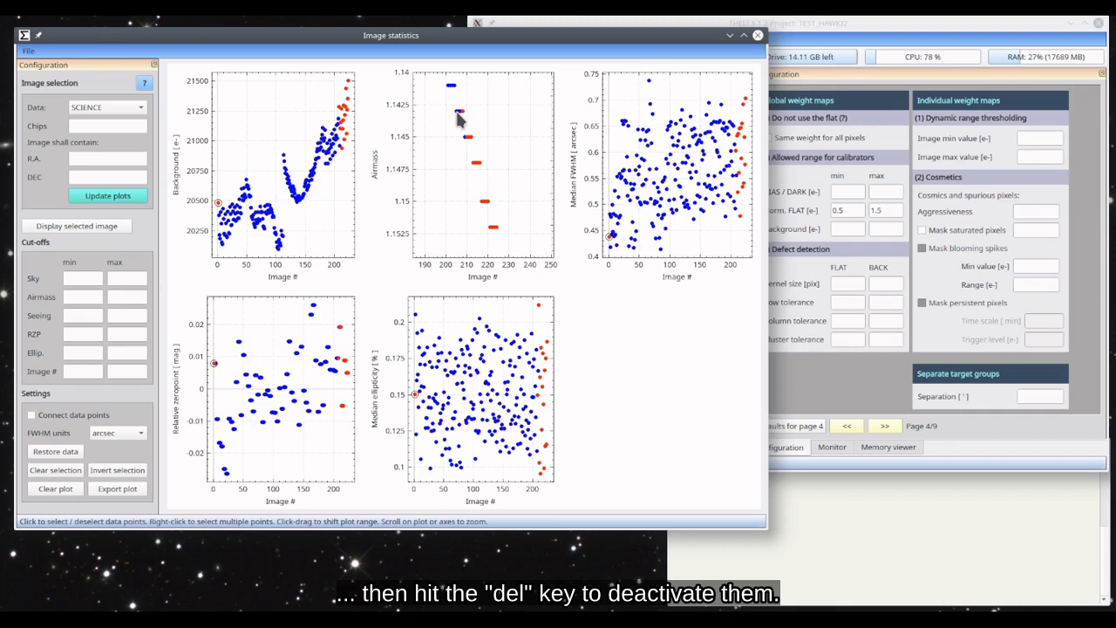
key("Delete")
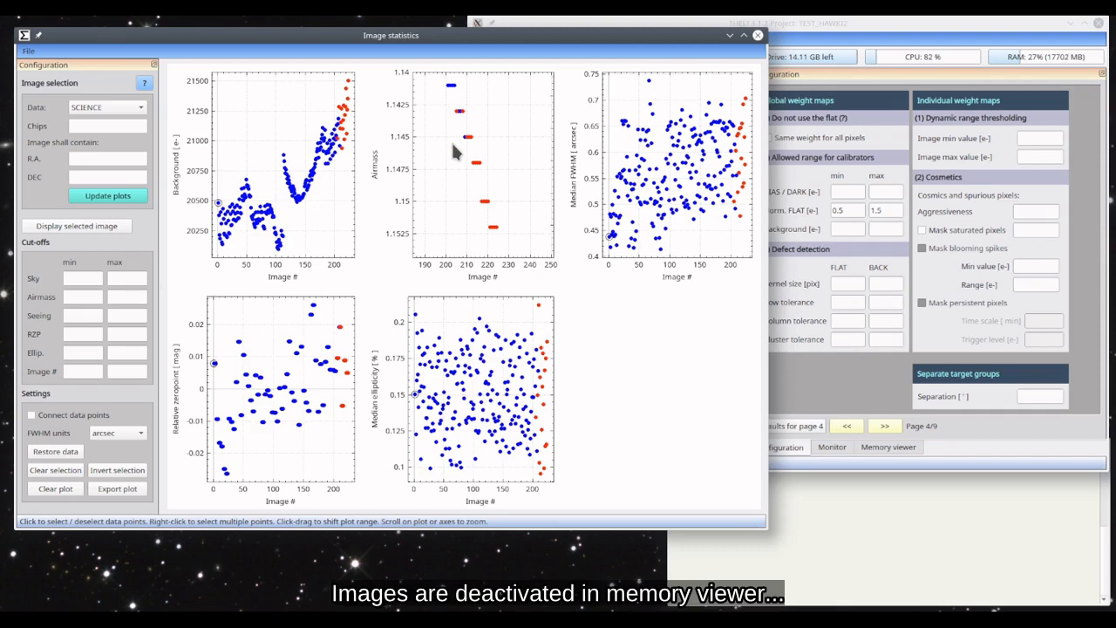
key("Delete")
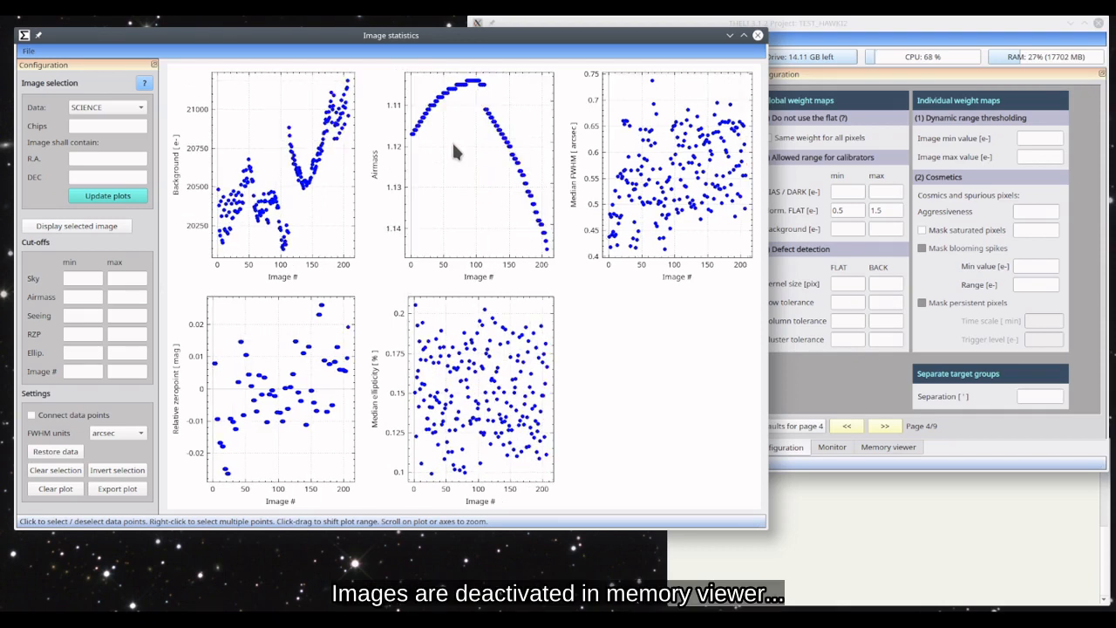
- Check the Active status and comments of the deactivated SCIENCE images in the main window's memory viewer
left_click(802, 541)
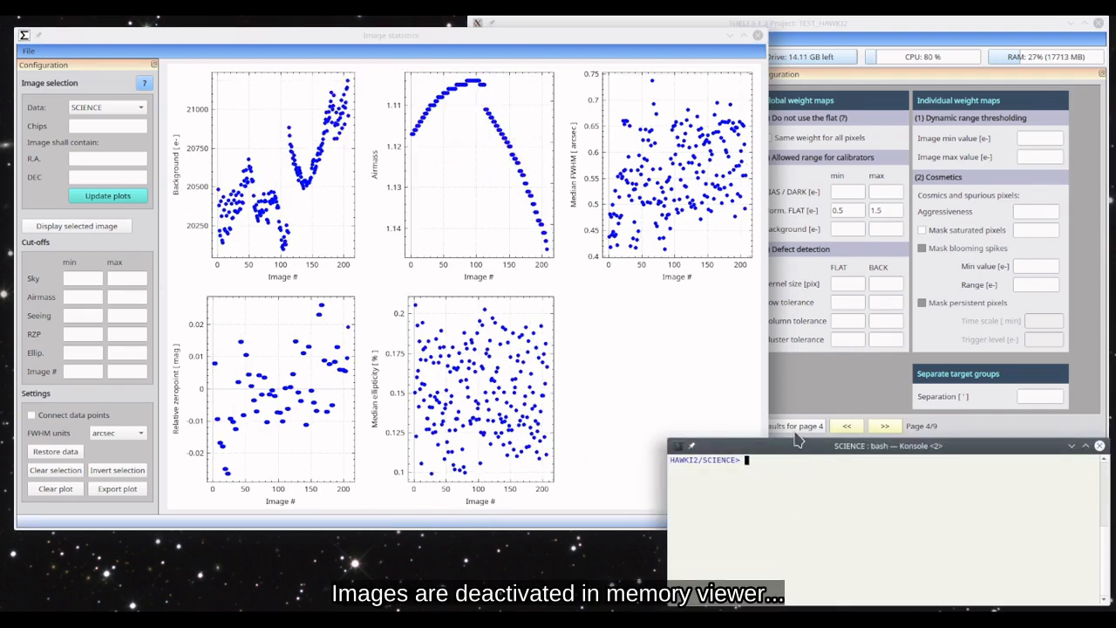
left_click(822, 19)
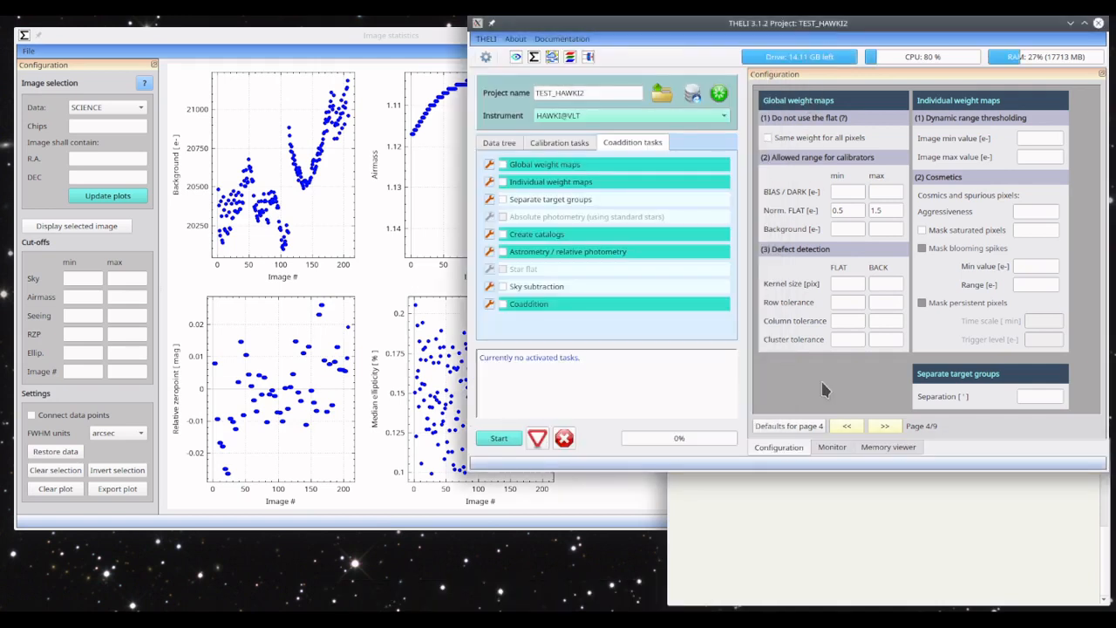
left_click(880, 448)
left_click_drag(1097, 159, 1104, 219)
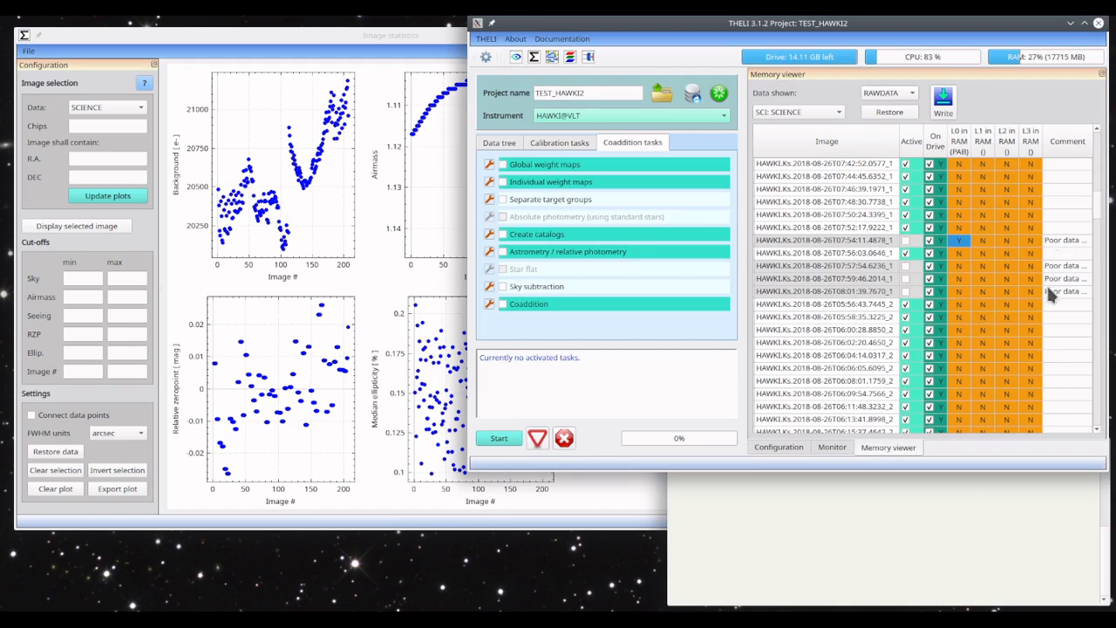
scroll(1102, 205, "down", 2)
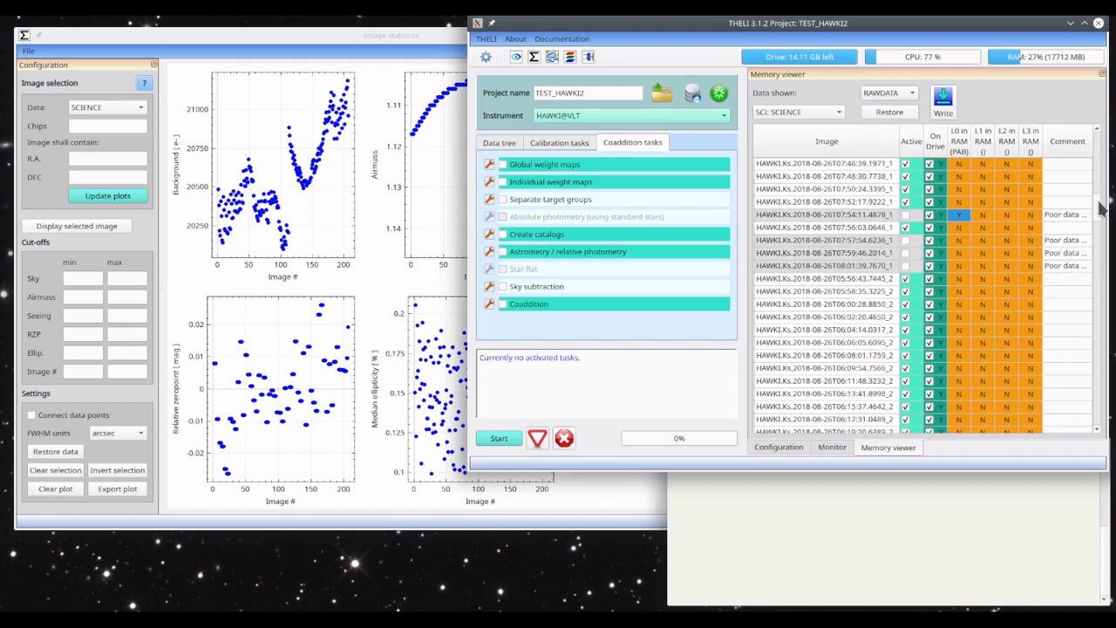
left_click_drag(1098, 282, 1099, 128)
- Switch to the Konsole terminal and list the contents of the SCIENCE directory and its inactive subdirectory
left_click(866, 515)
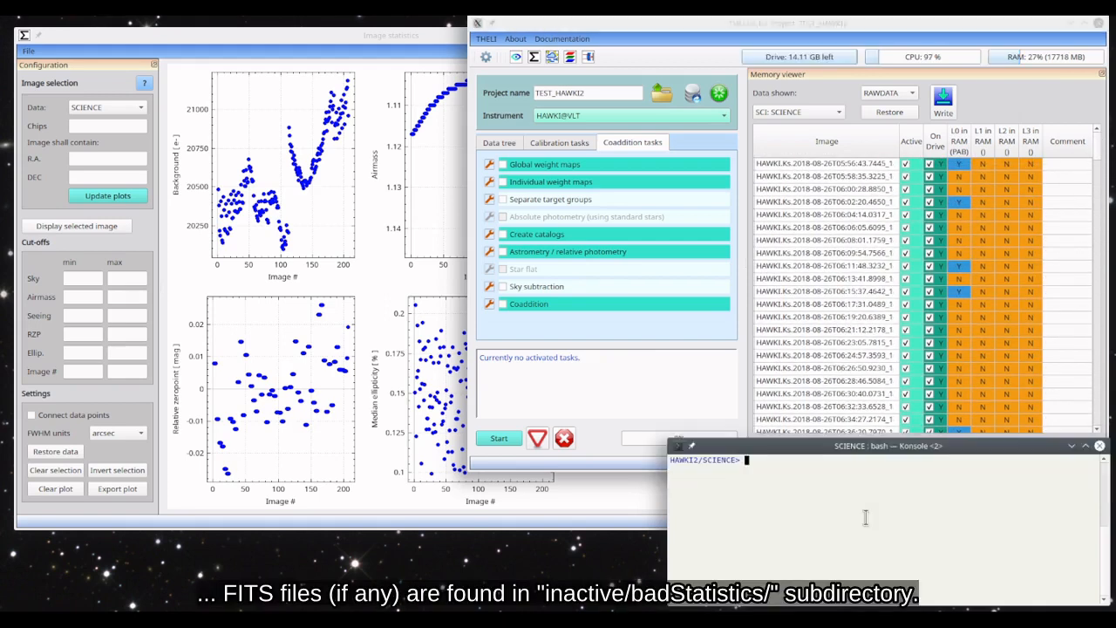
type("ls")
key("Return")
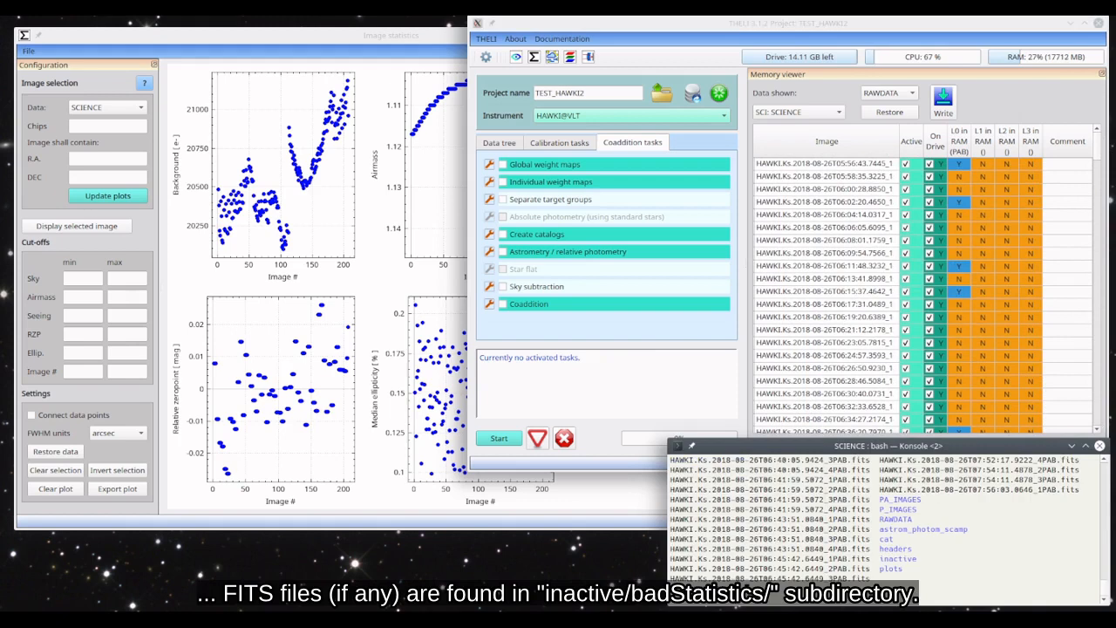
double_click(894, 558)
type("ls")
middle_click(935, 541)
type("/")
key("Return")
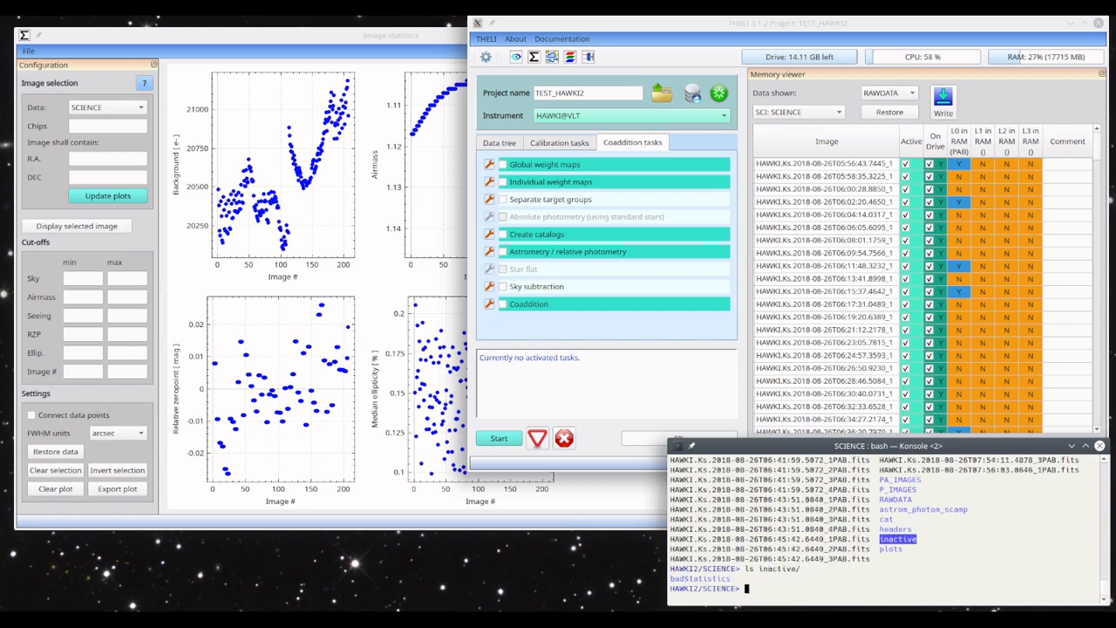
- List the FITS files in the inactive/badStatistics subdirectory
double_click(693, 579)
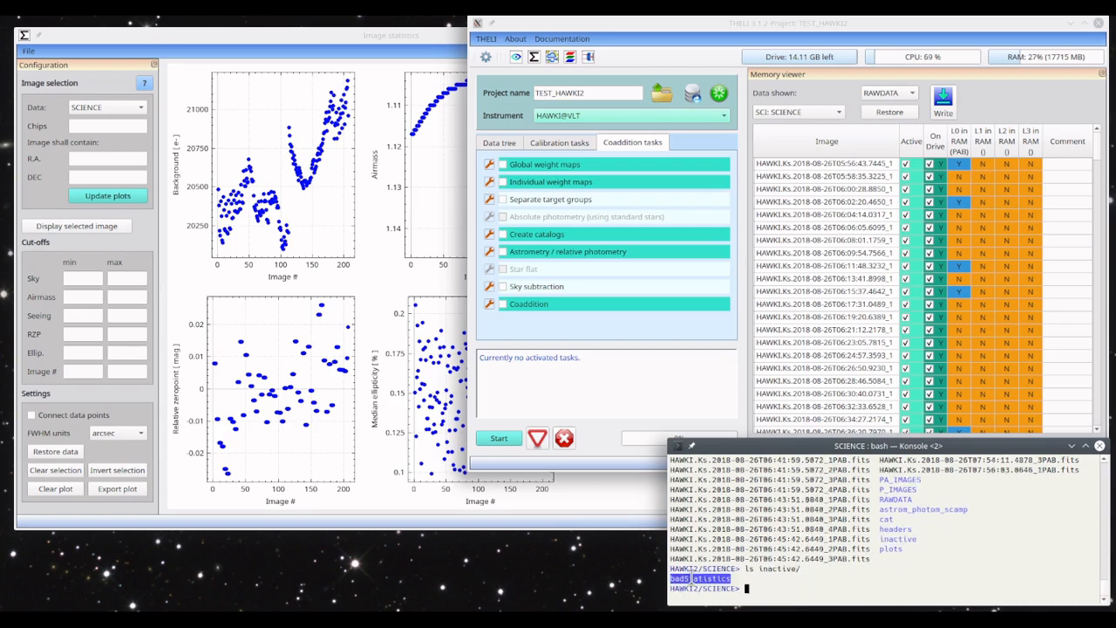
key("Up")
type("ba")
key("Tab")
key("Return")
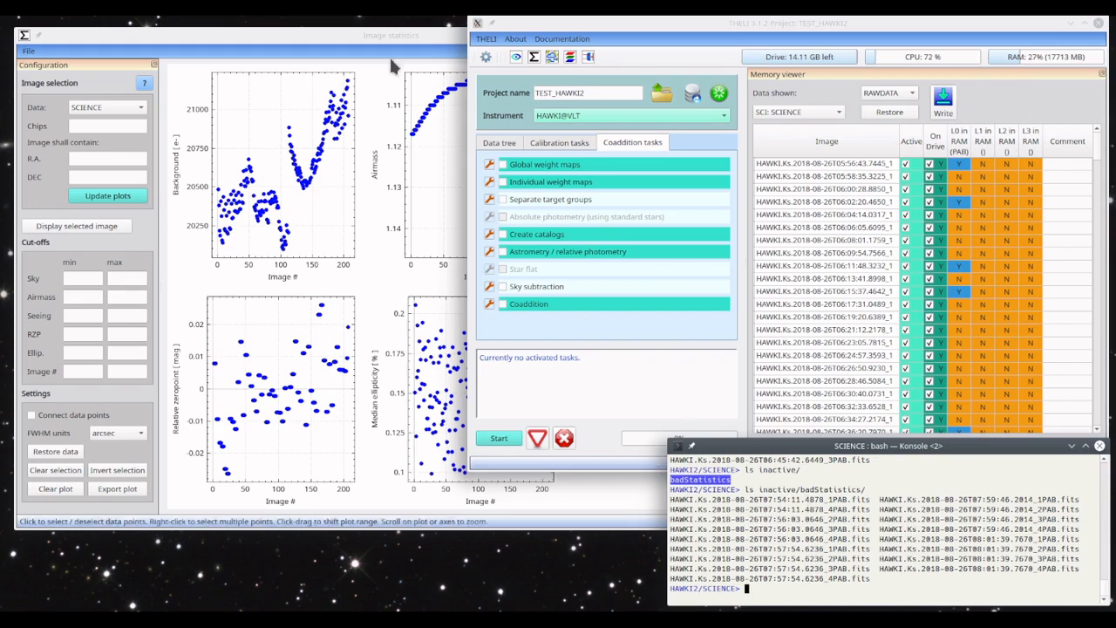
- Restore all deactivated SCIENCE images in the image statistics and check their Active status in the memory viewer
left_click(362, 37)
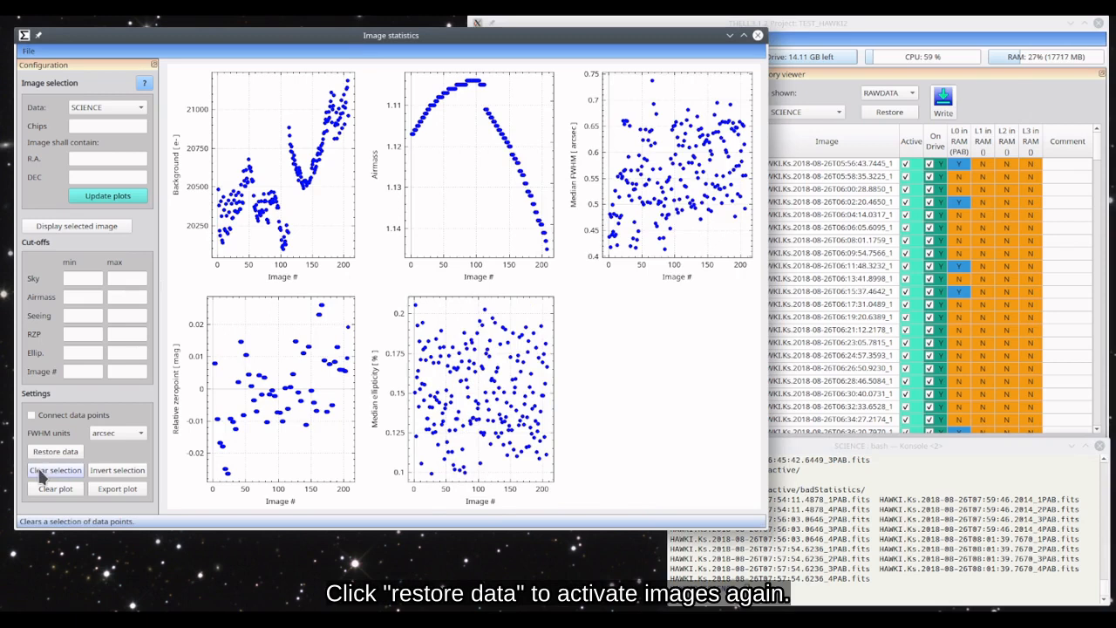
left_click(55, 452)
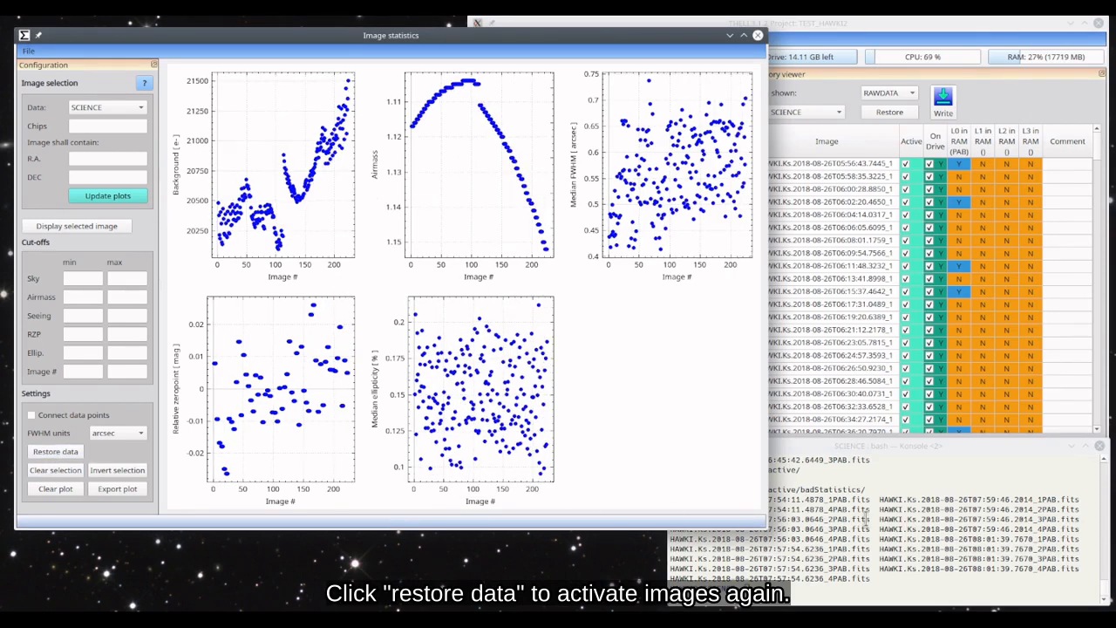
left_click(968, 21)
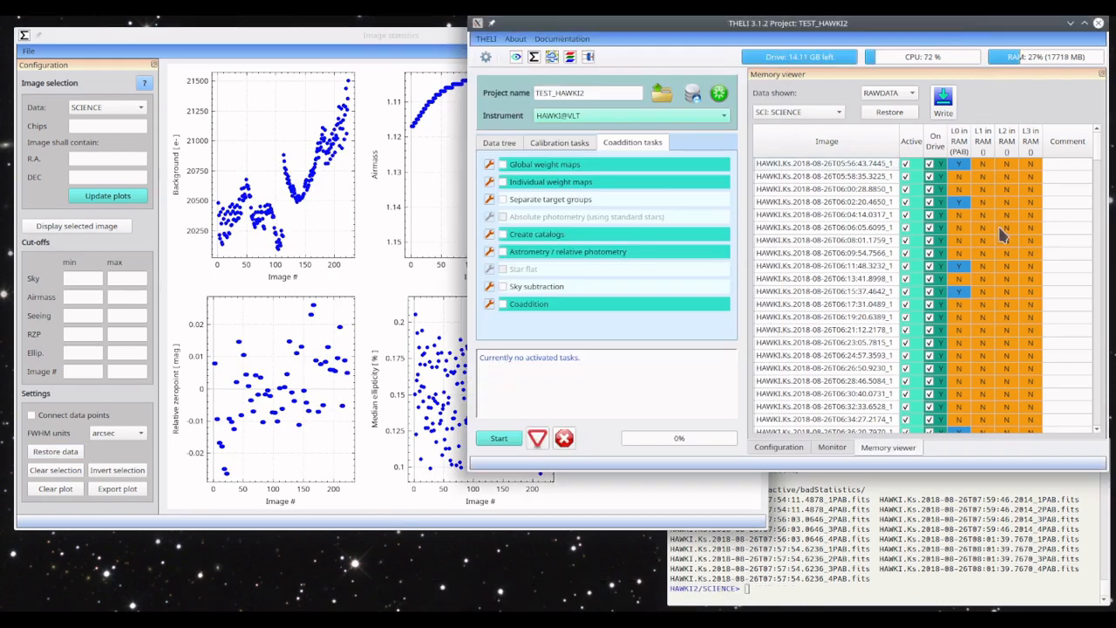
mouse_move(1101, 150)
left_mouse_down()
mouse_move(1100, 419)
mouse_move(1096, 129)
left_mouse_up()
- Switch to the Konsole terminal and list the inactive/badStatistics subdirectory again
left_click(890, 519)
key("Up")
key("Return")
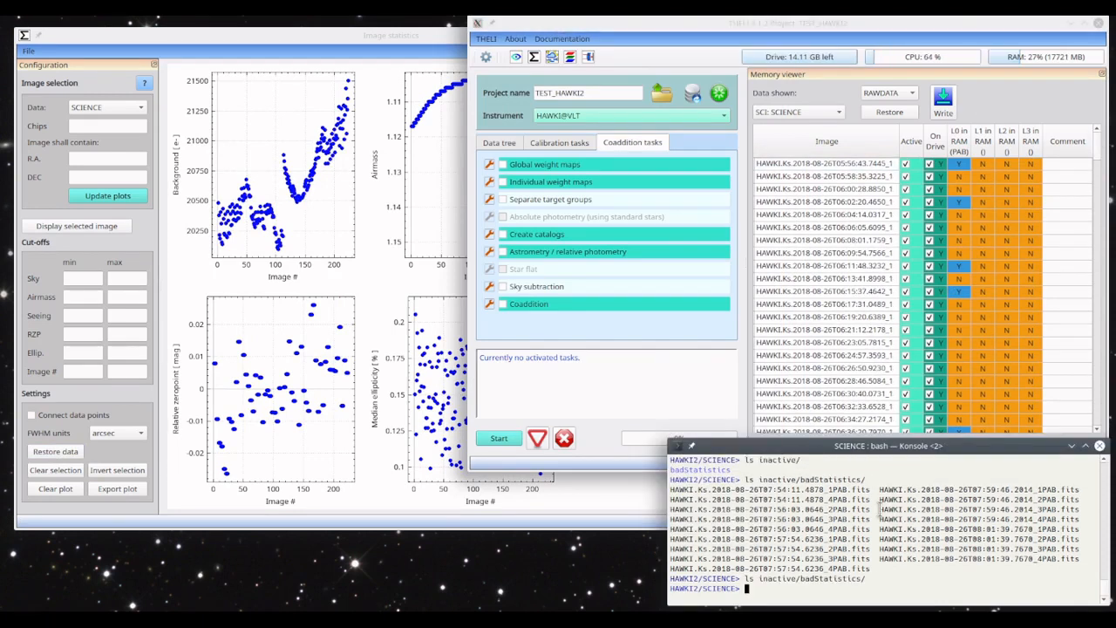
- Select images in the image statistics by setting the maximum seeing cut-off to 0.6 and the maximum sky cut-off to 21000
left_click(329, 40)
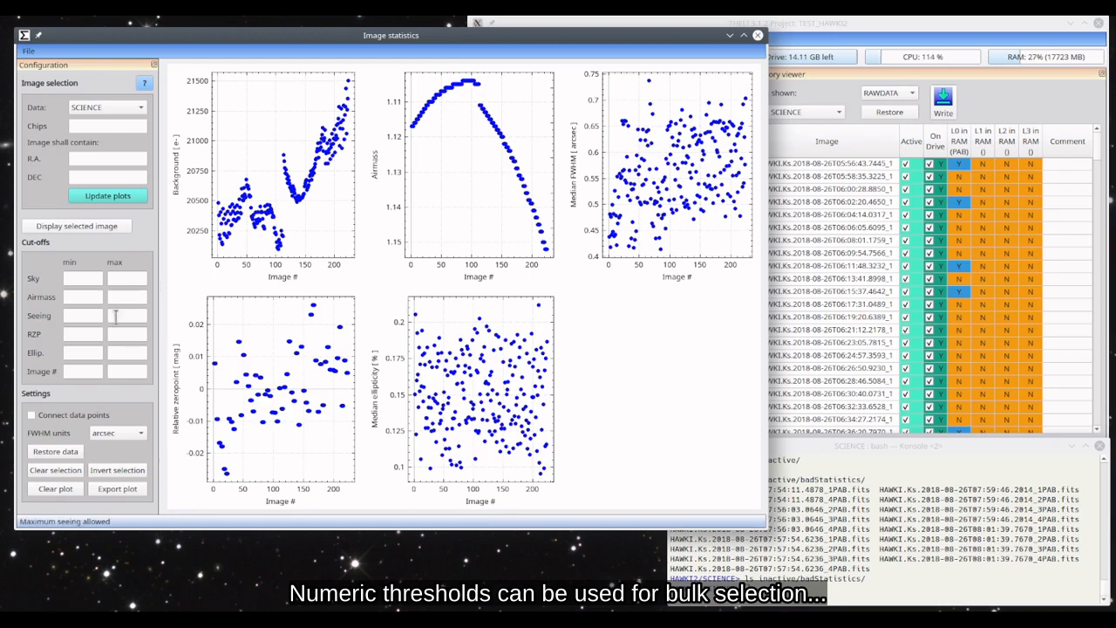
type(".6")
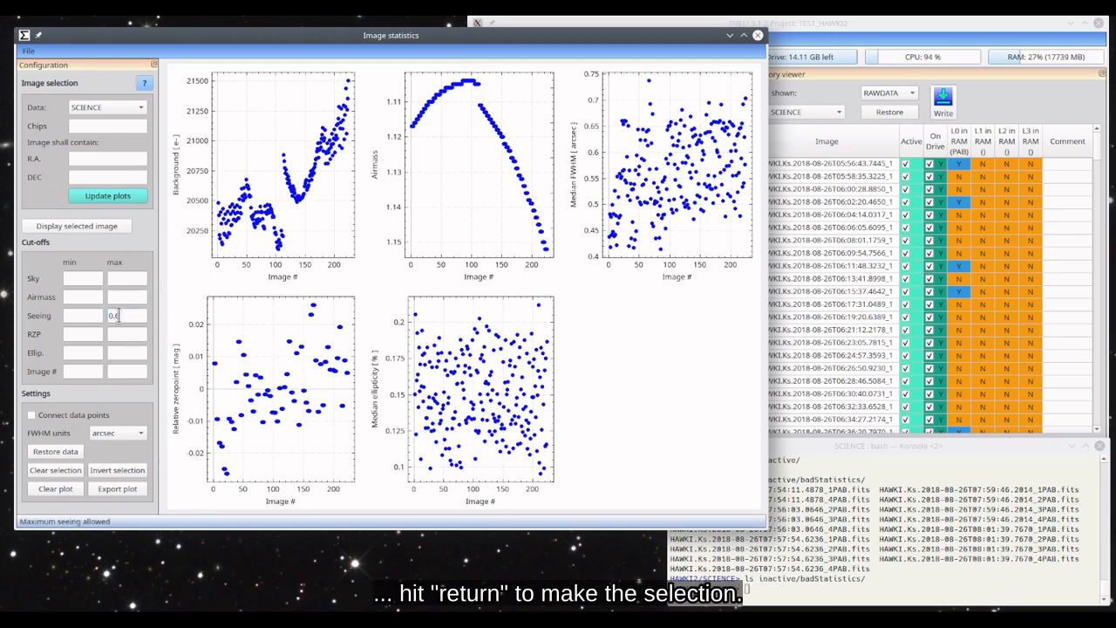
key("Return")
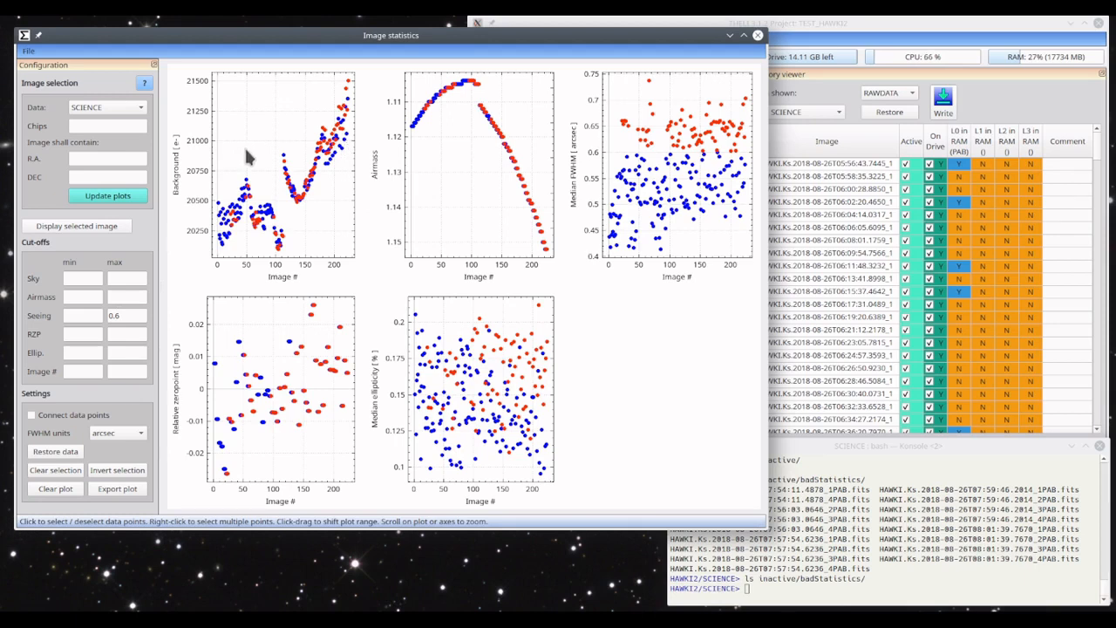
left_click(122, 277)
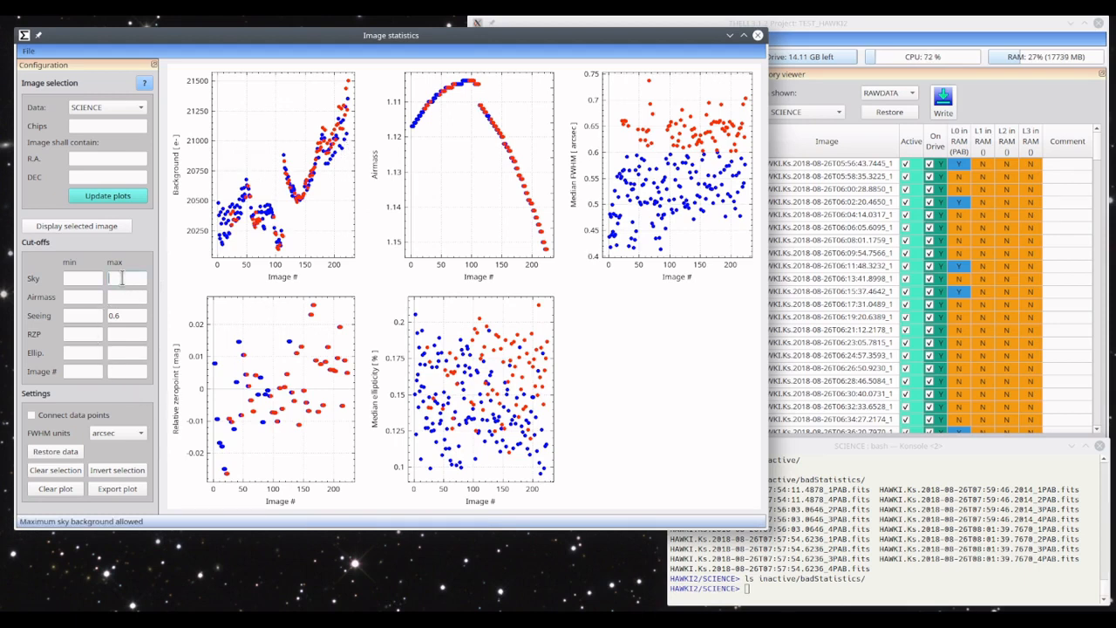
type("21000")
key("Return")
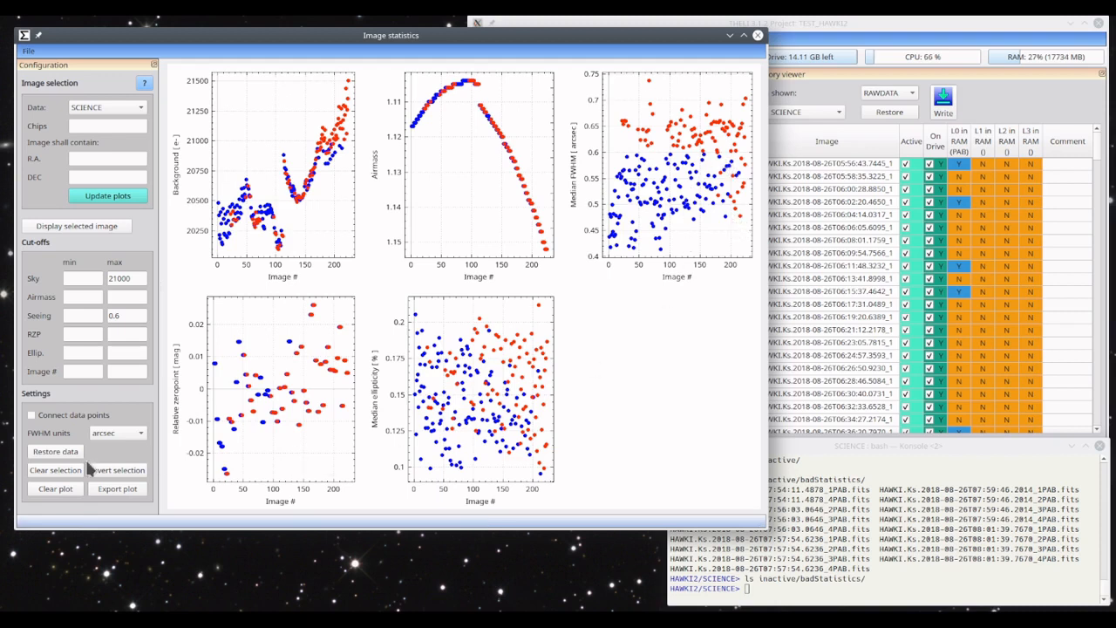
- Invert the selection of data points back and forth, ending on the original selection, and clear it
left_click(112, 475)
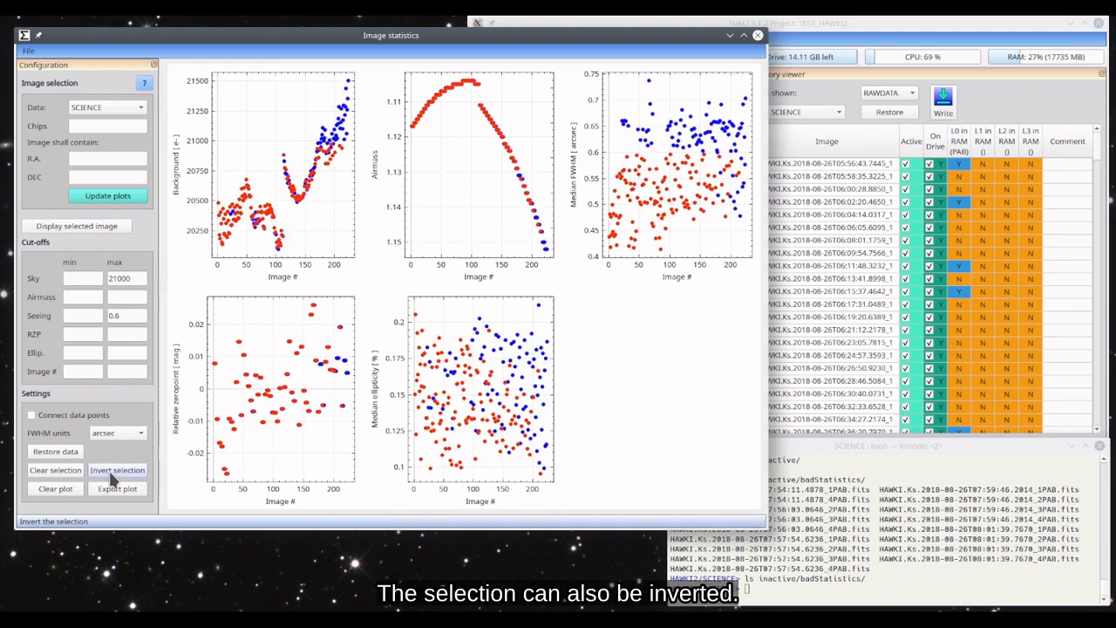
left_click(111, 474)
left_click(113, 473)
left_click(116, 471)
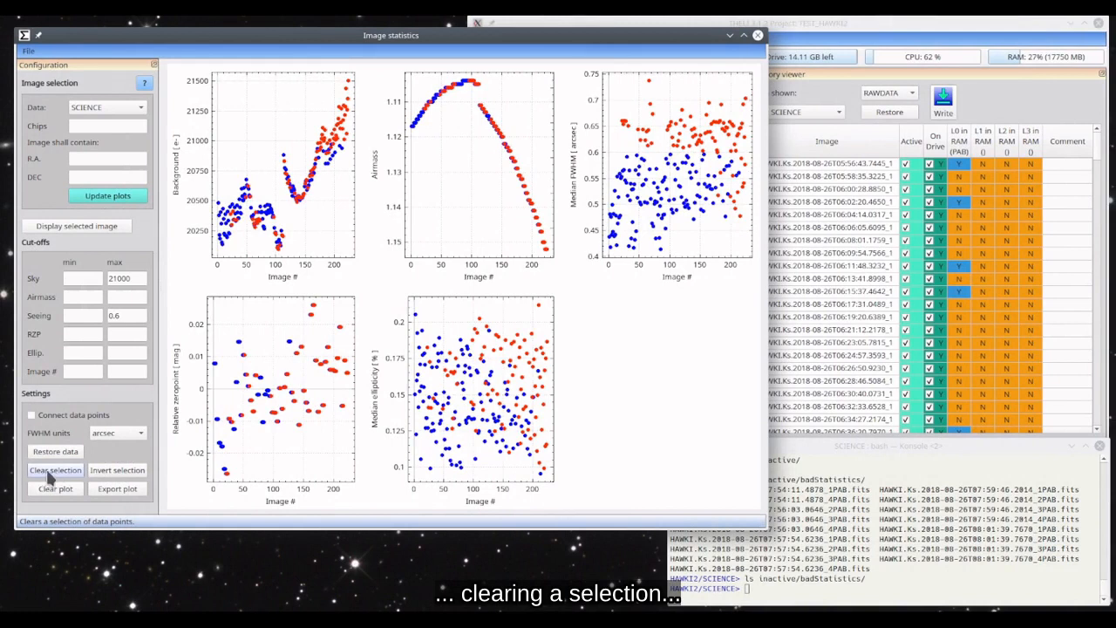
left_click(54, 469)
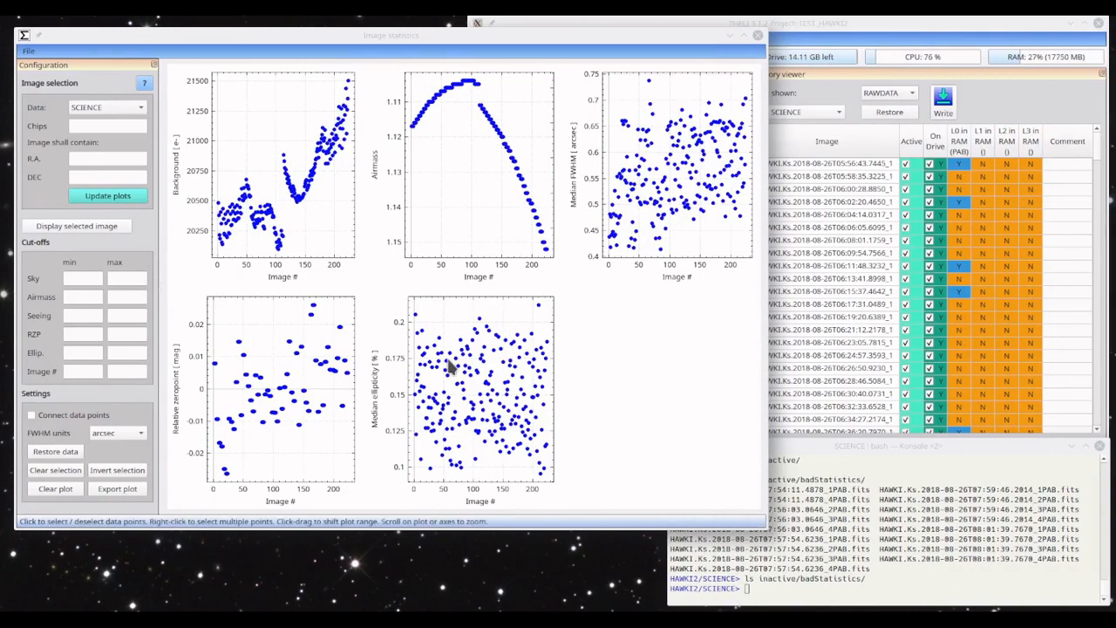
- Select the outlier with the highest value in the Median FWHM plot and deactivate all chip images of that exposure
left_click(284, 156)
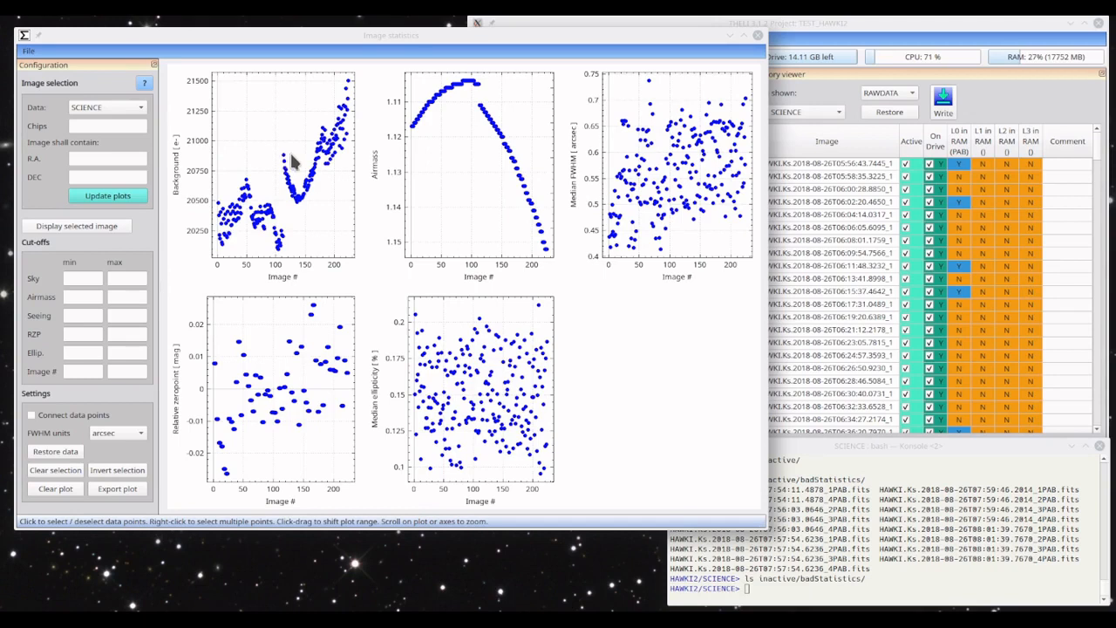
left_click(648, 81)
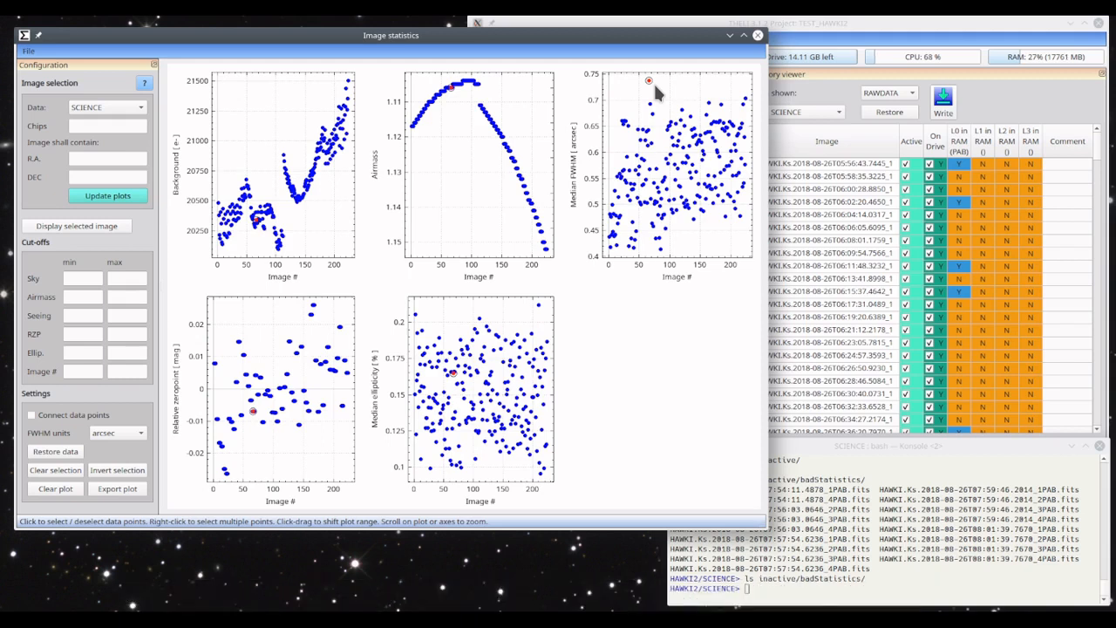
left_click(650, 81)
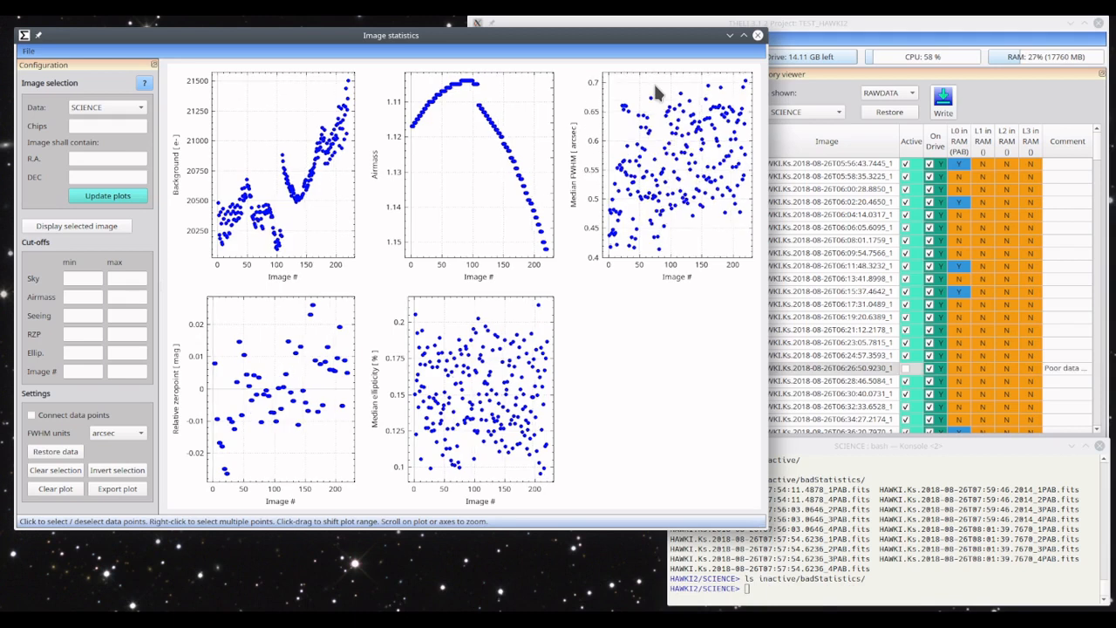
- Check the Active status and comments for every chip of the deactivated exposure in the main window's memory viewer
left_click(860, 471)
left_click(1088, 273)
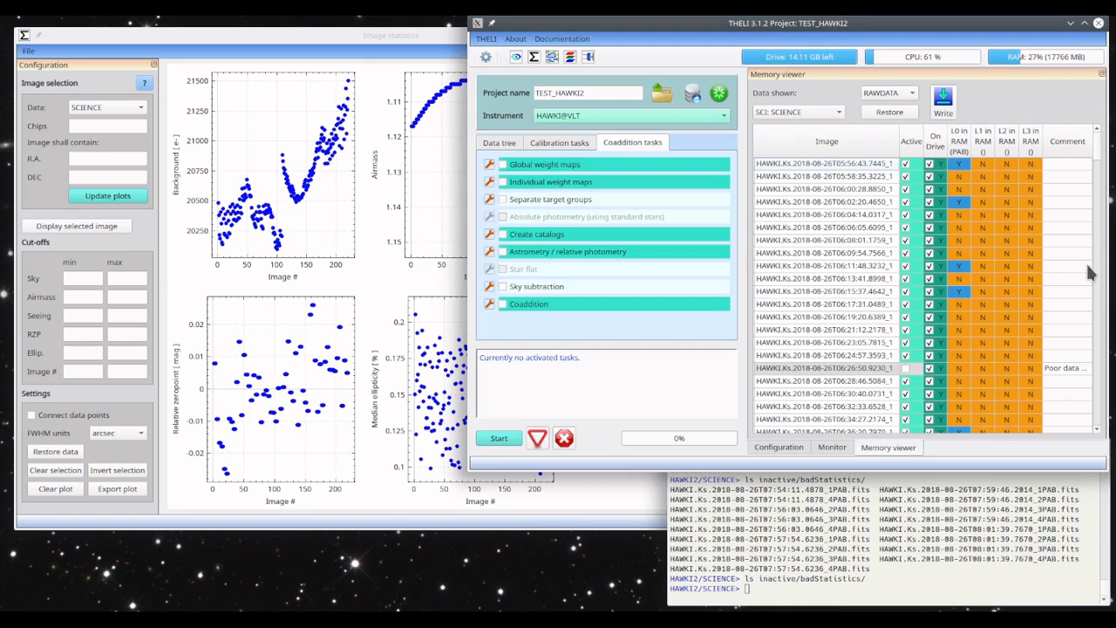
left_click_drag(1096, 150, 1095, 159)
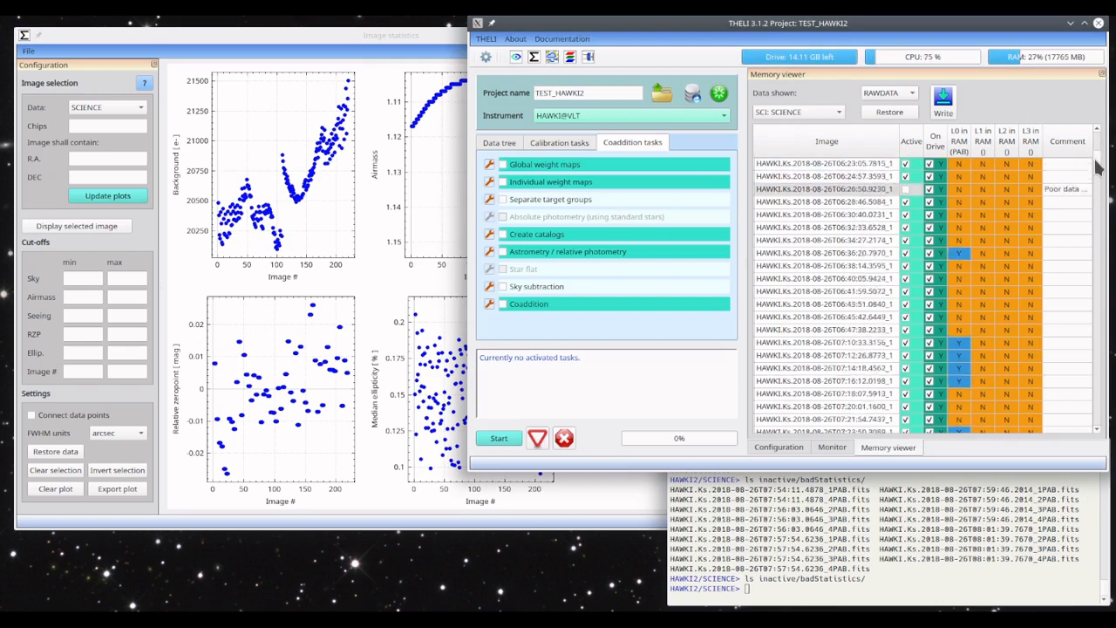
scroll(1098, 166, "up", 1)
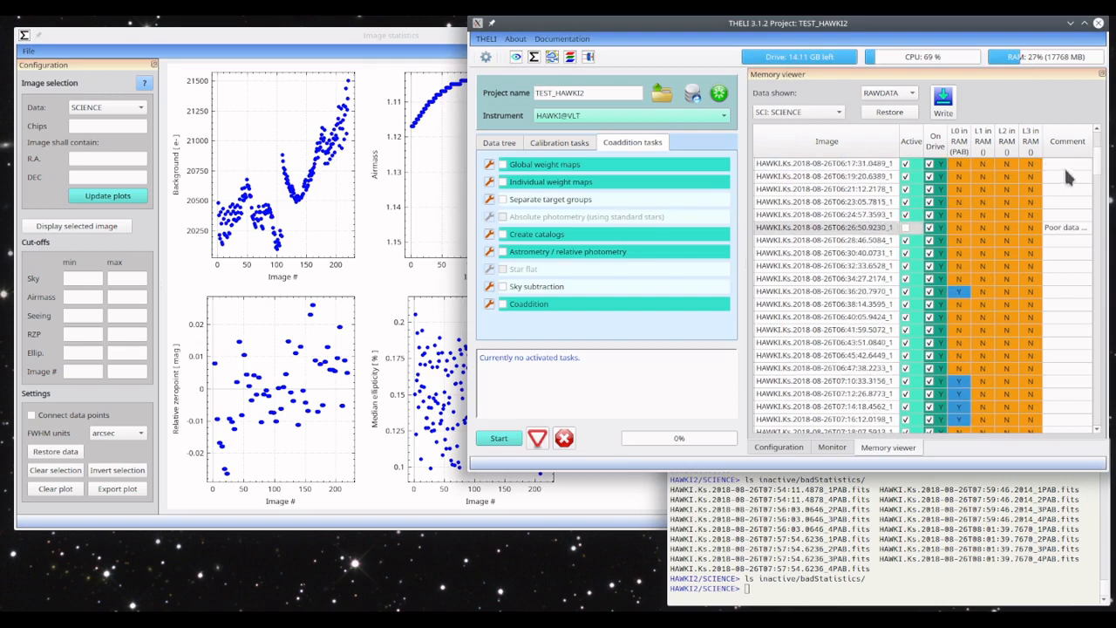
left_click(906, 227)
scroll(907, 248, "up", 1)
left_click(906, 252)
scroll(1098, 230, "down", 1)
scroll(1099, 231, "up", 2)
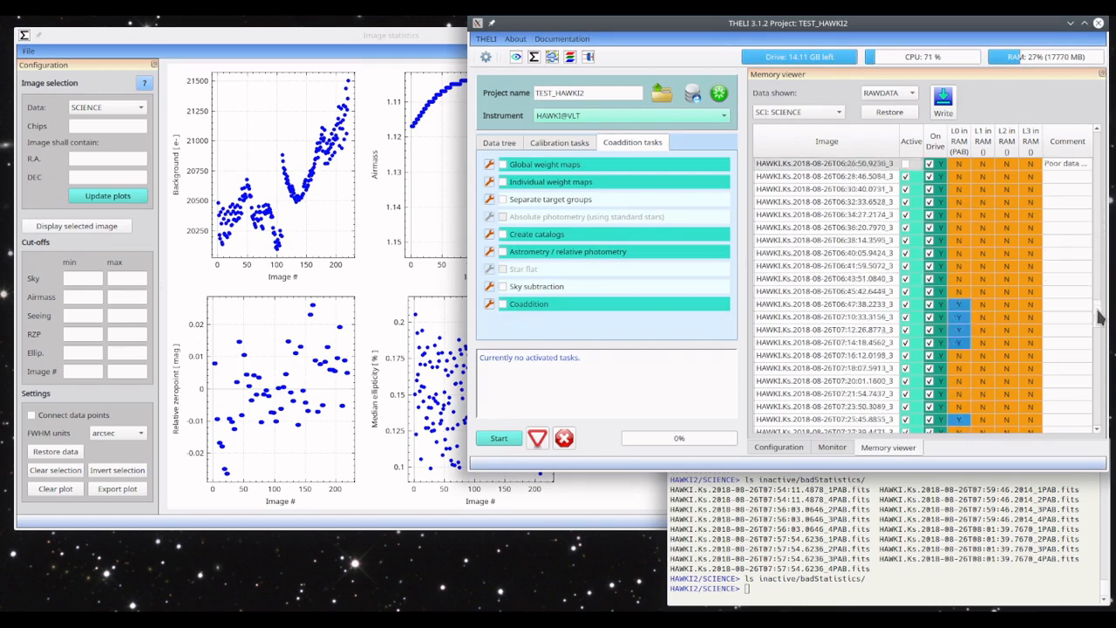
scroll(1100, 349, "down", 1)
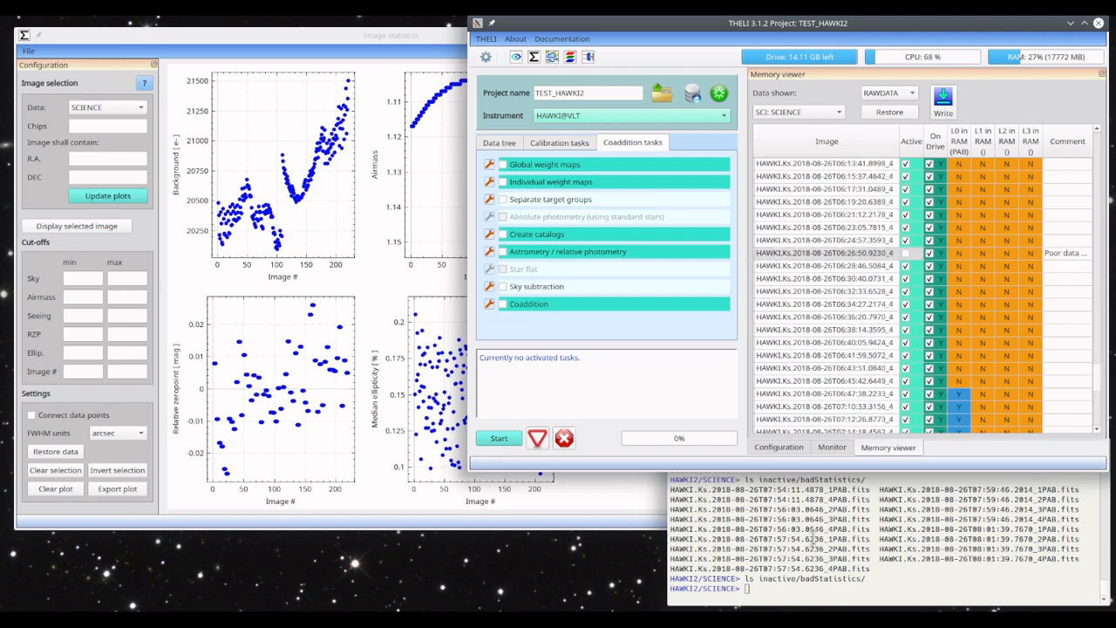
- List inactive/badStatistics in the Konsole terminal and highlight the file names of the deactivated exposure
left_click(805, 572)
key("Up")
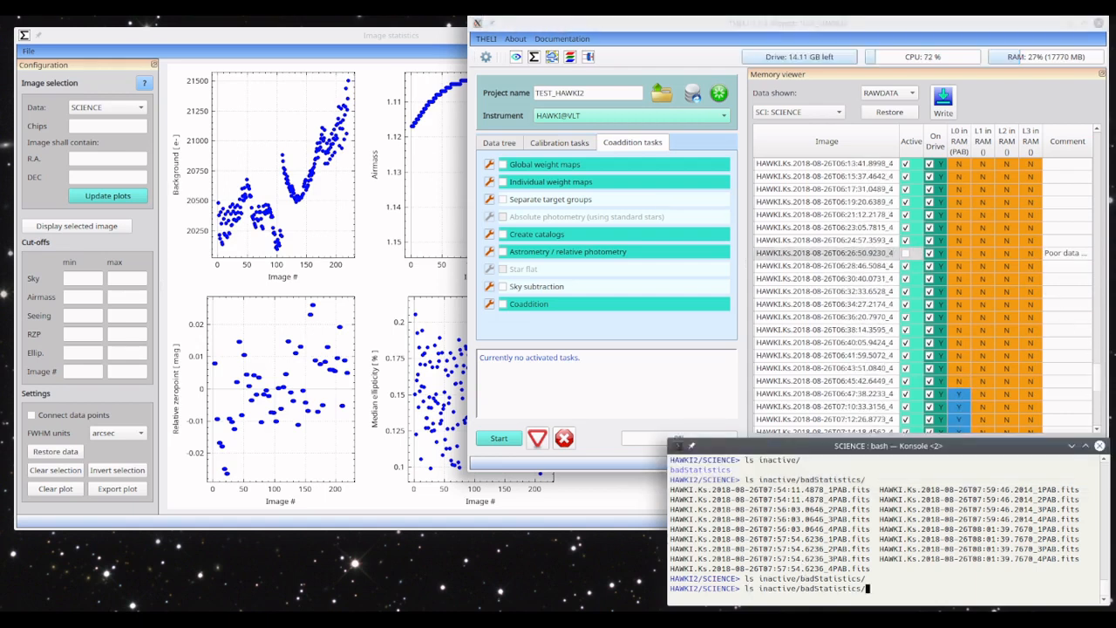
key("Return")
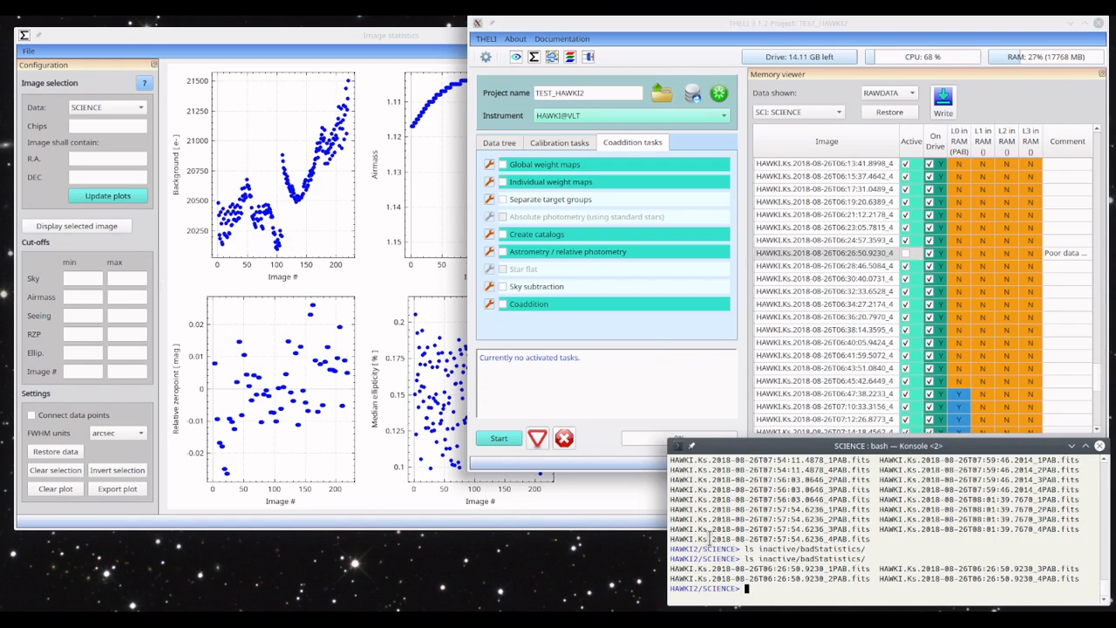
left_click_drag(671, 565, 663, 589)
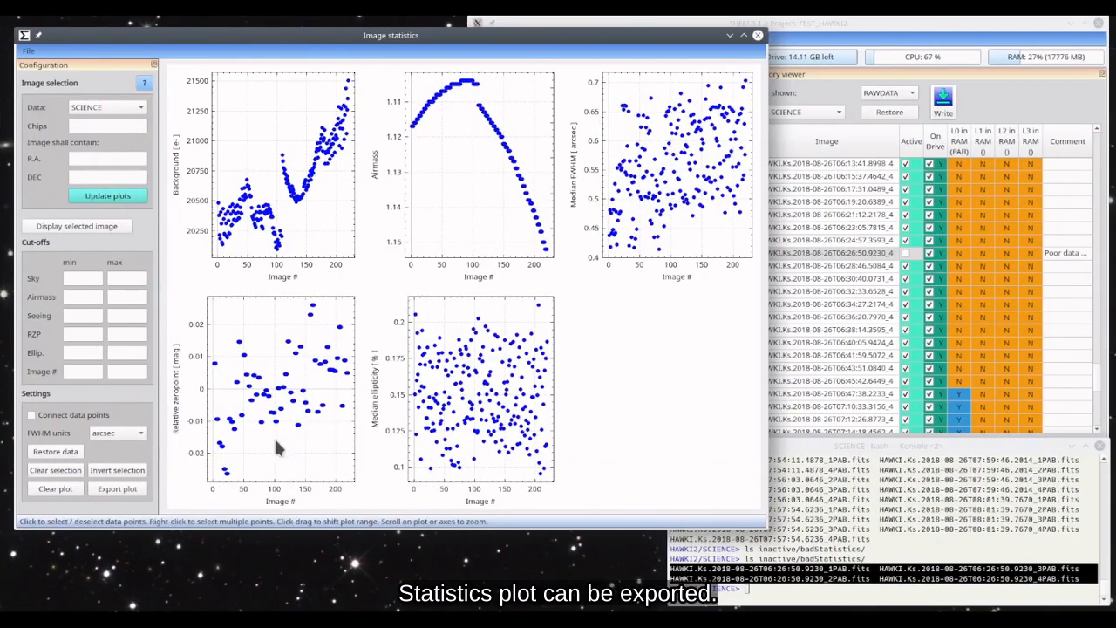
- Export the statistics plots to the SCIENCE folder as statistics.png and locate the file in the Konsole terminal with ls -ltr
left_click(113, 490)
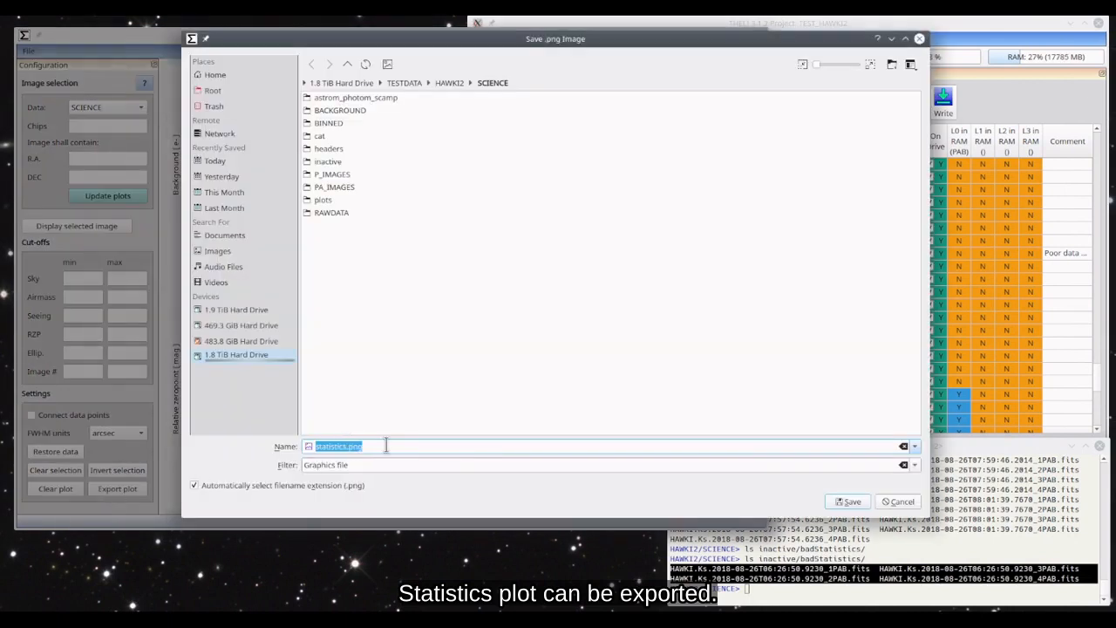
left_click(850, 502)
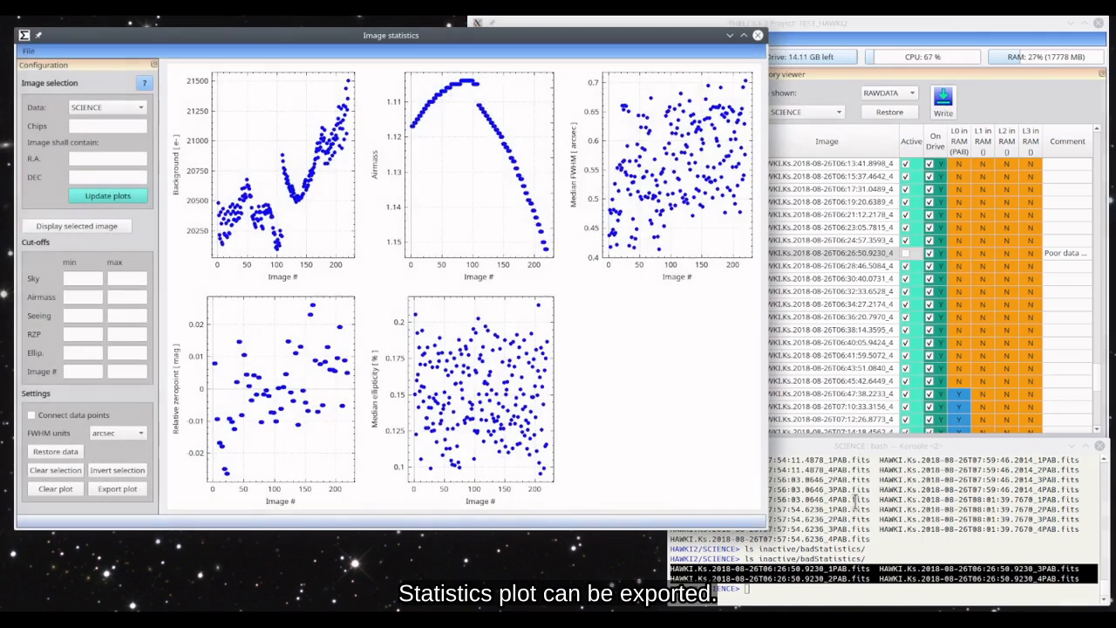
left_click(855, 502)
type("ls -ltr")
key("Return")
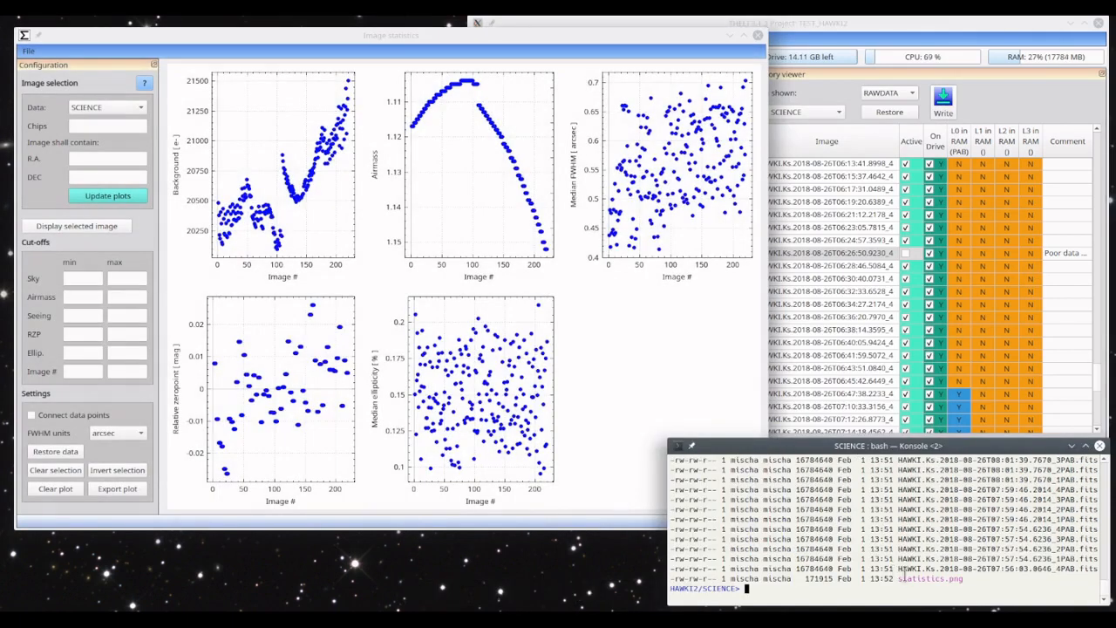
double_click(916, 578)
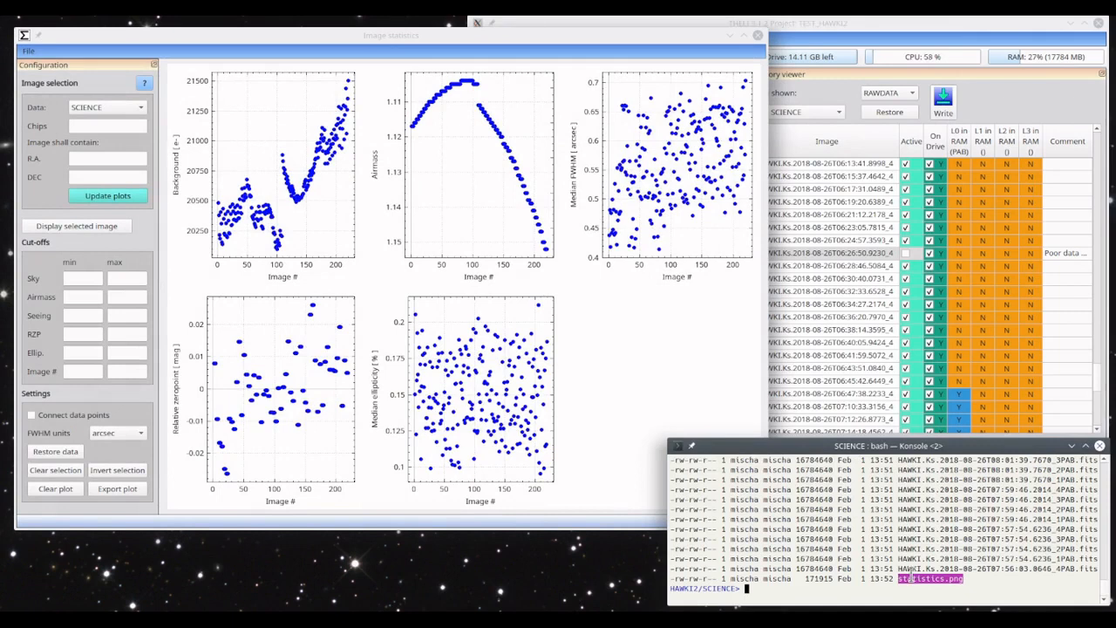